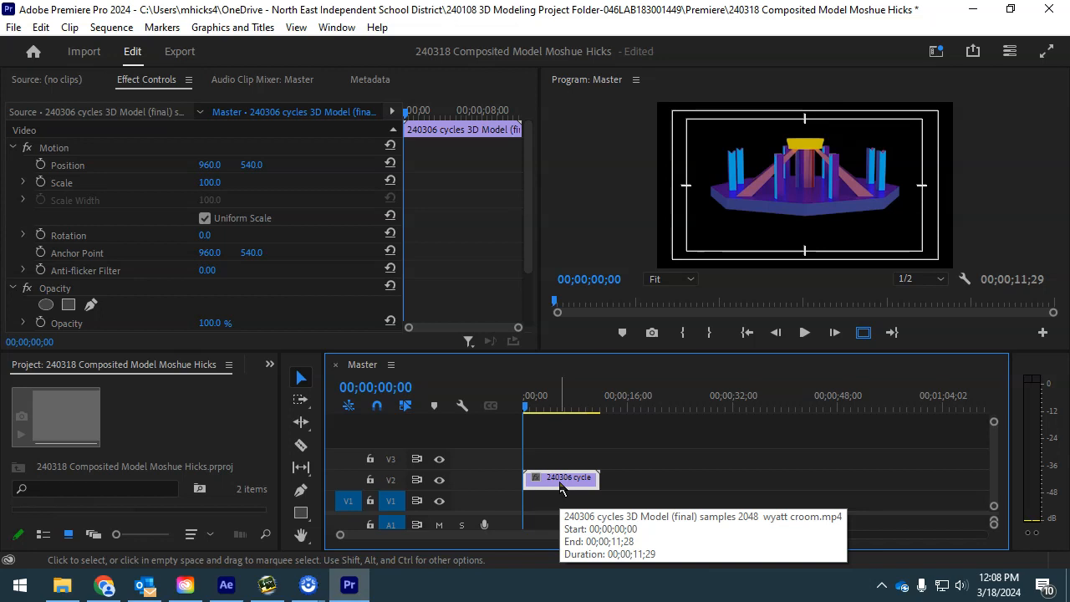
- Duplicate the 3D model clip on track V2, ripple delete the gap before the copy, and play across the join
drag(561, 487, 789, 485)
right_click(670, 481)
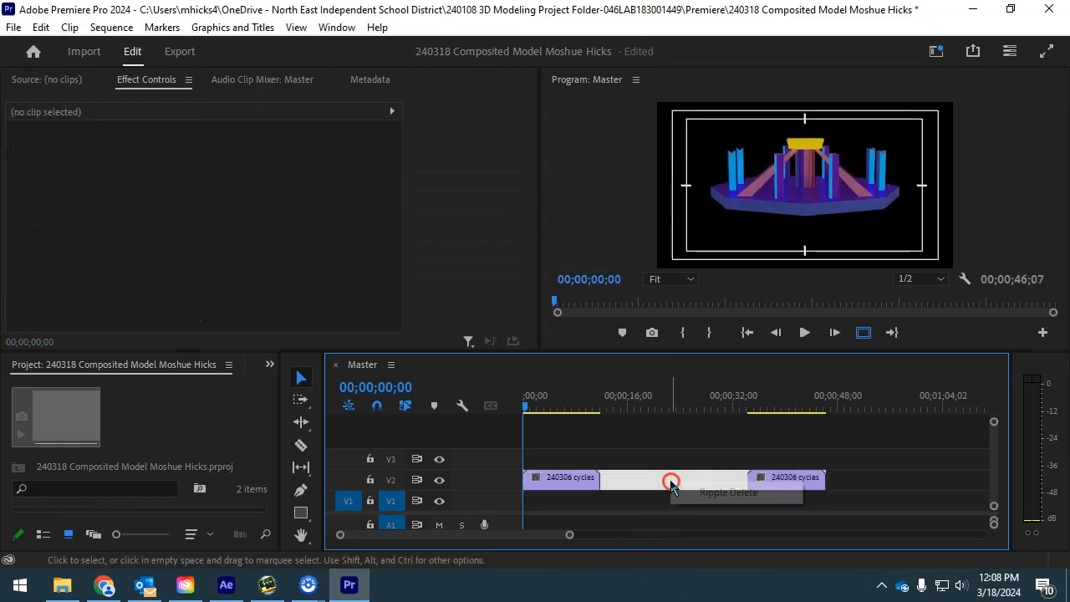
click(706, 493)
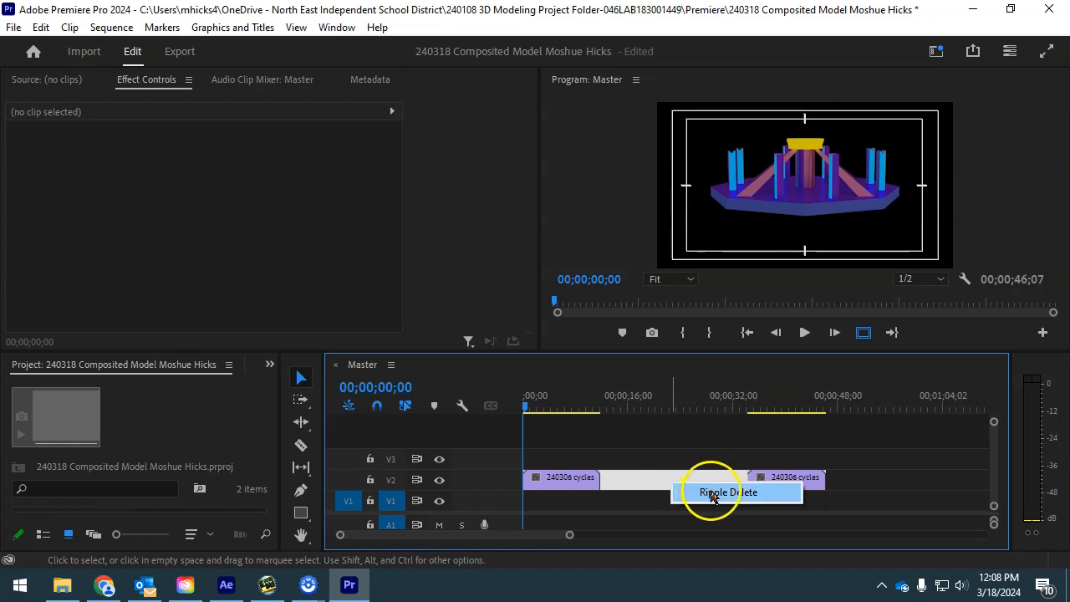
drag(618, 410, 585, 409)
key(space)
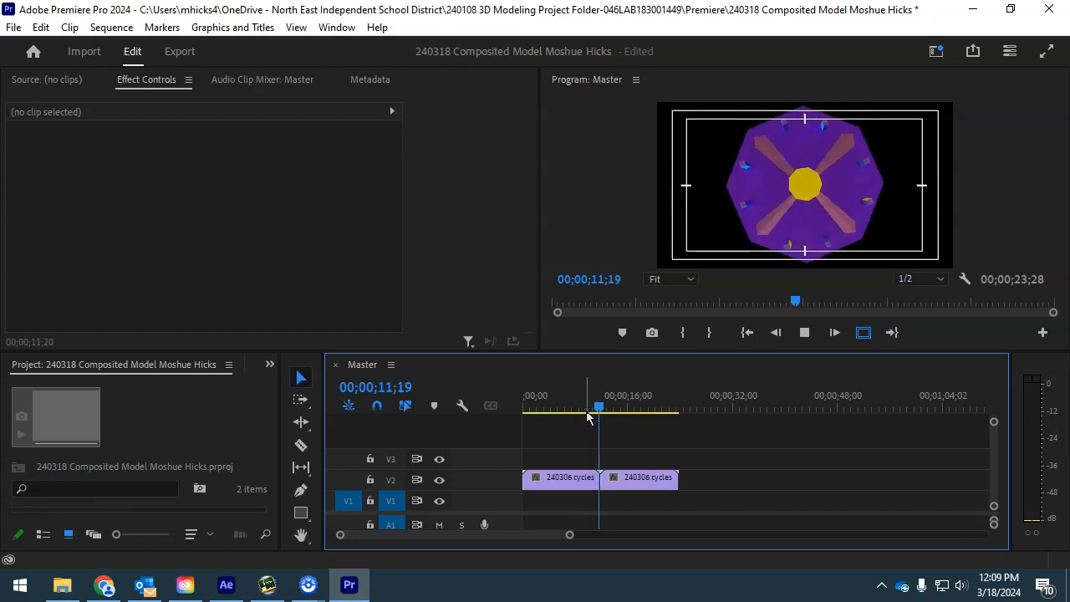
- Reverse the speed of the second clip on V2 and play back the transition between the two clips
click(658, 485)
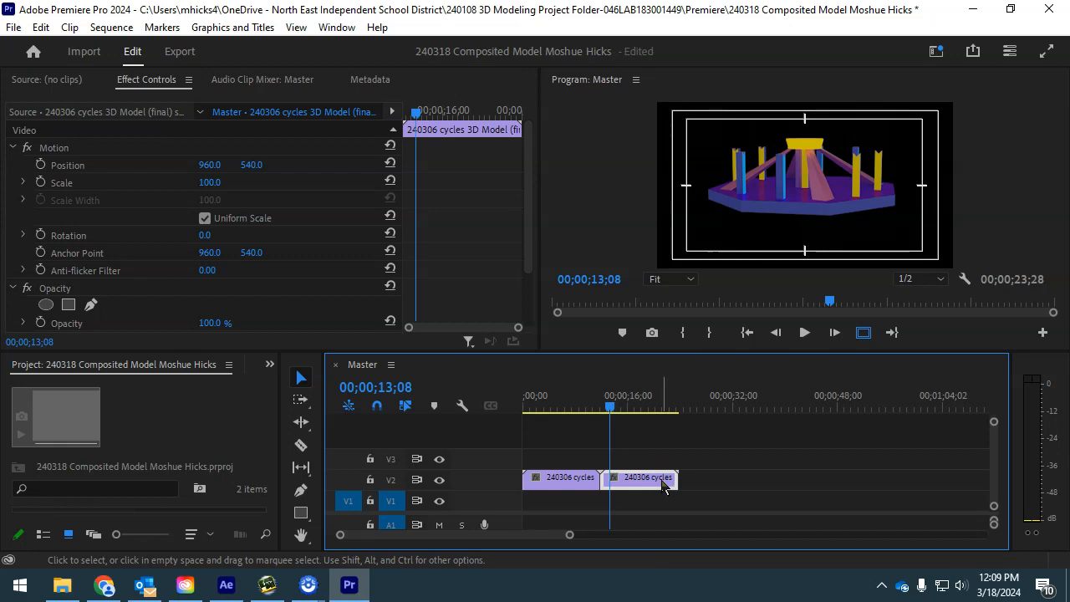
click(646, 487)
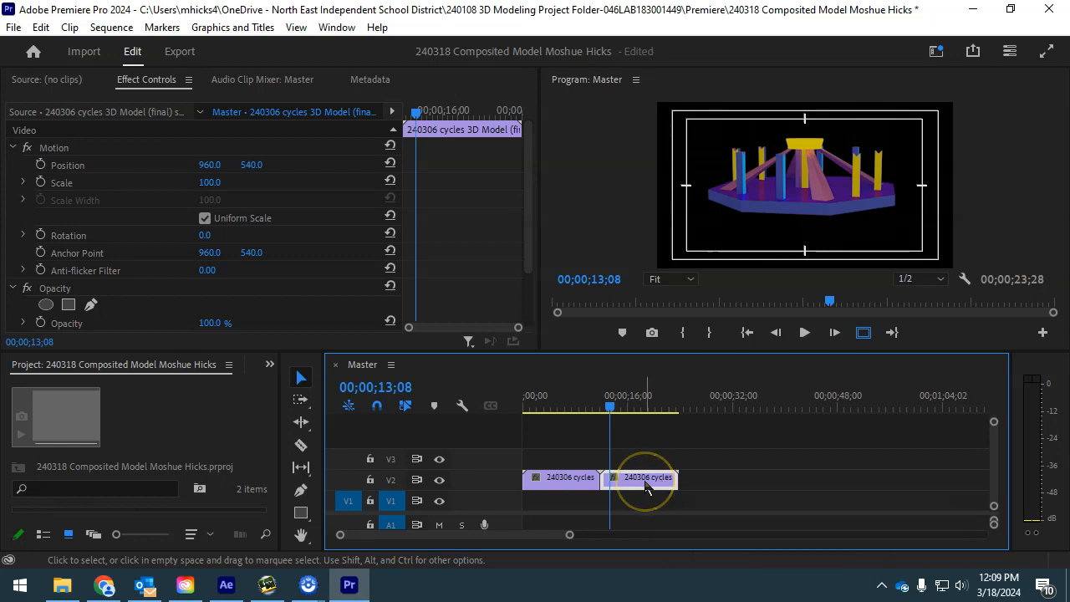
right_click(646, 487)
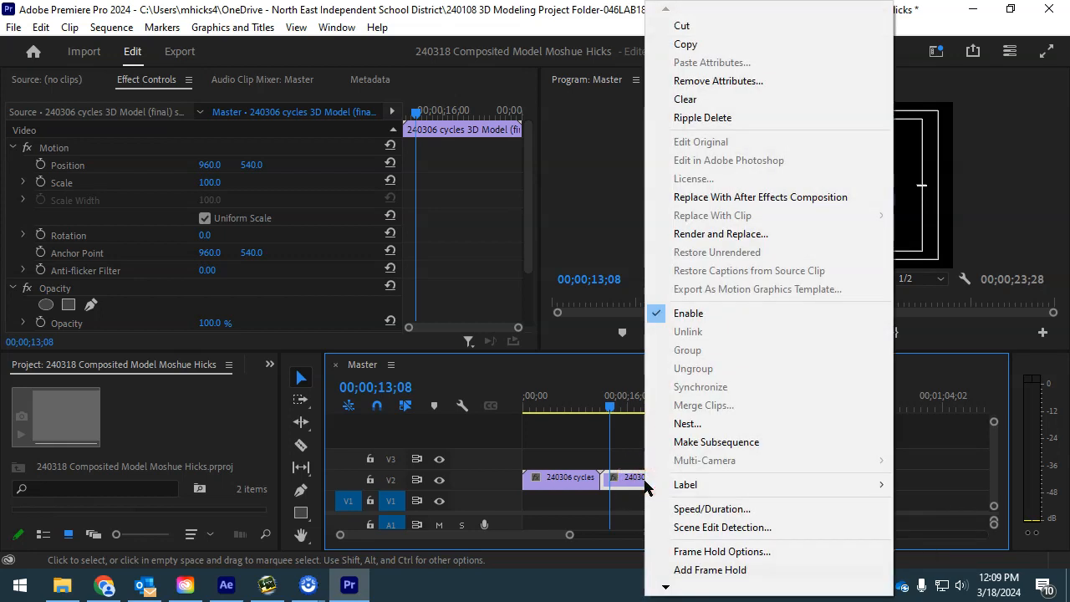
click(712, 509)
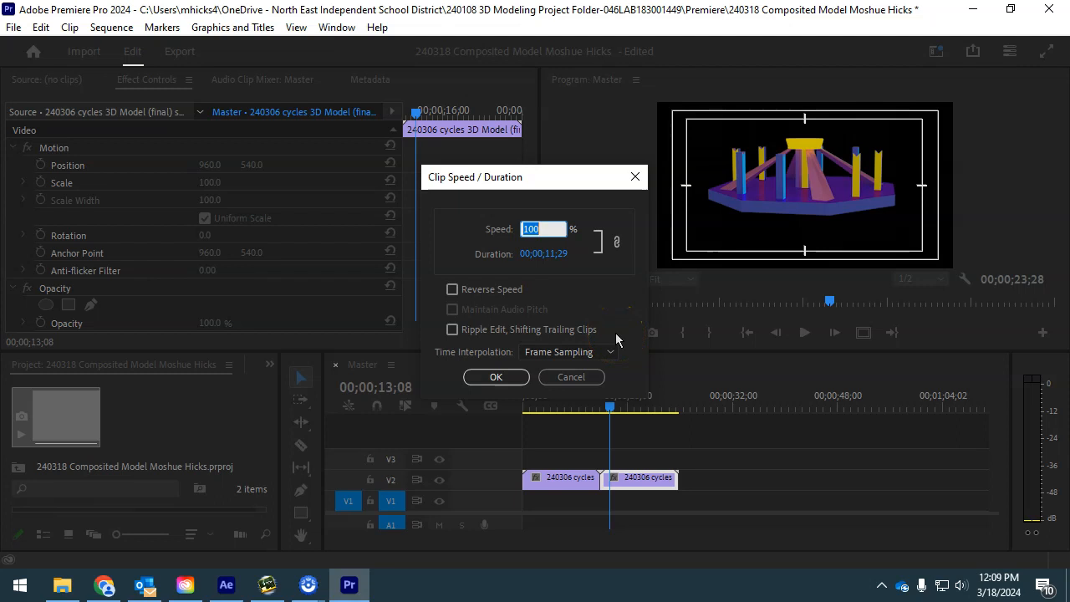
click(452, 291)
click(497, 377)
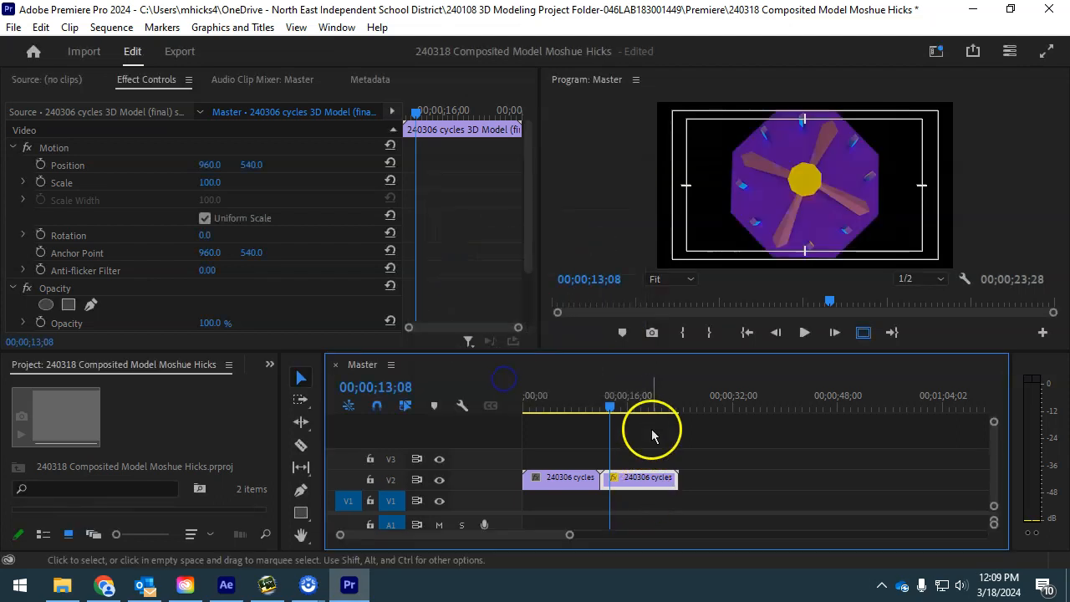
drag(609, 410, 572, 418)
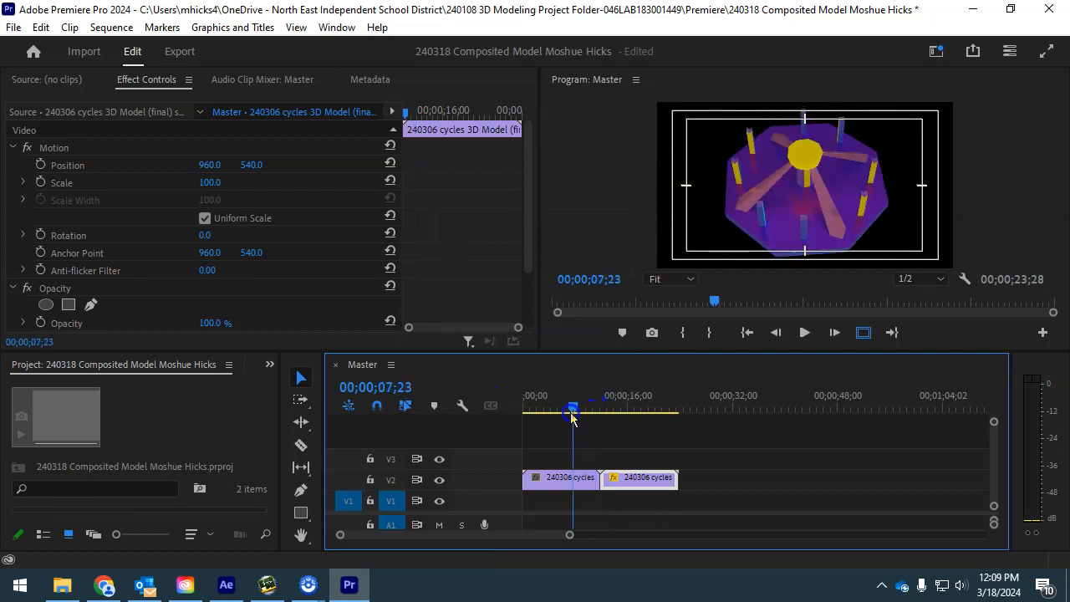
key(space)
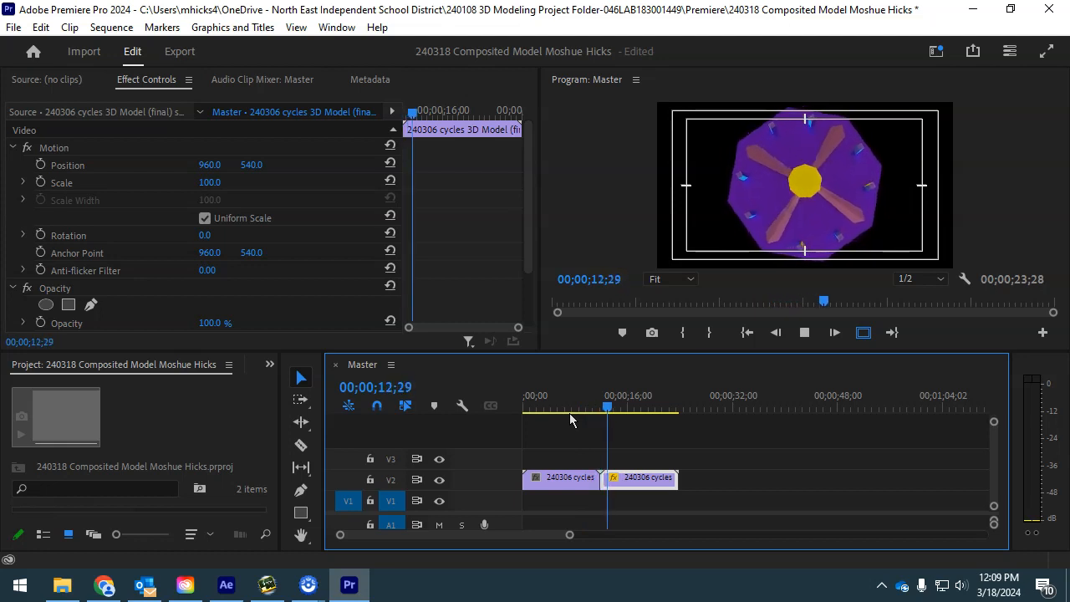
- Duplicate the forward and reversed clip pair on V2, ripple delete the gap before the copies, and scrub through the result
click(600, 494)
drag(707, 443, 761, 479)
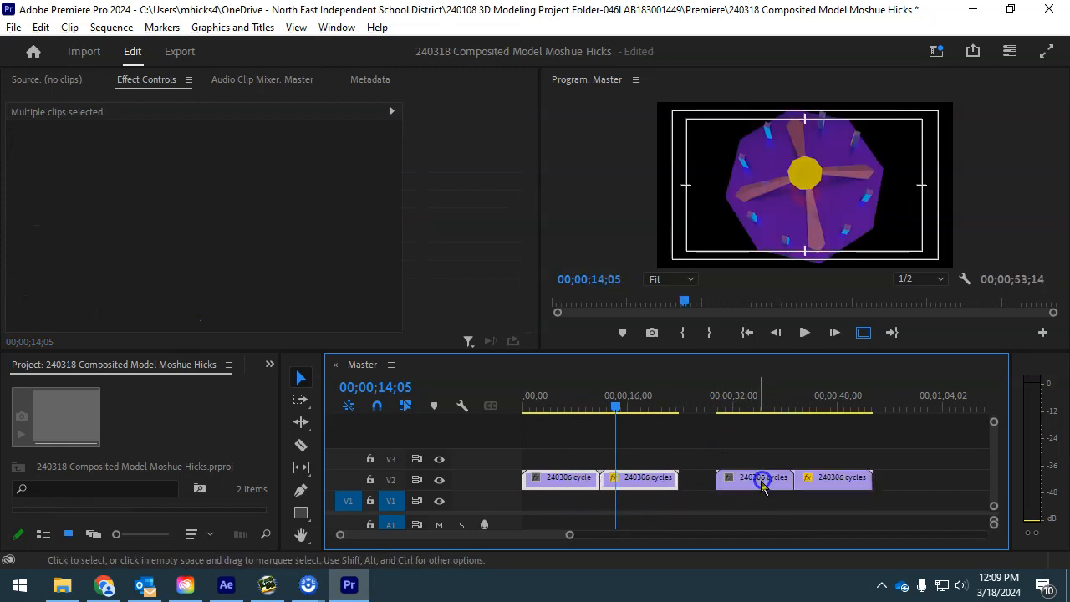
right_click(701, 493)
click(735, 494)
key(Down)
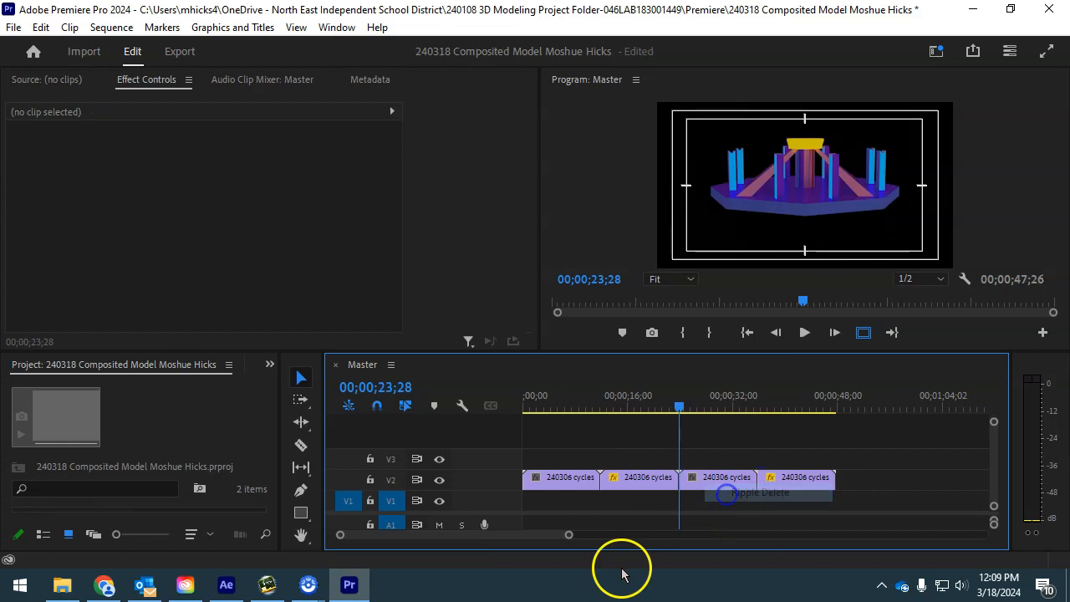
drag(679, 407, 836, 480)
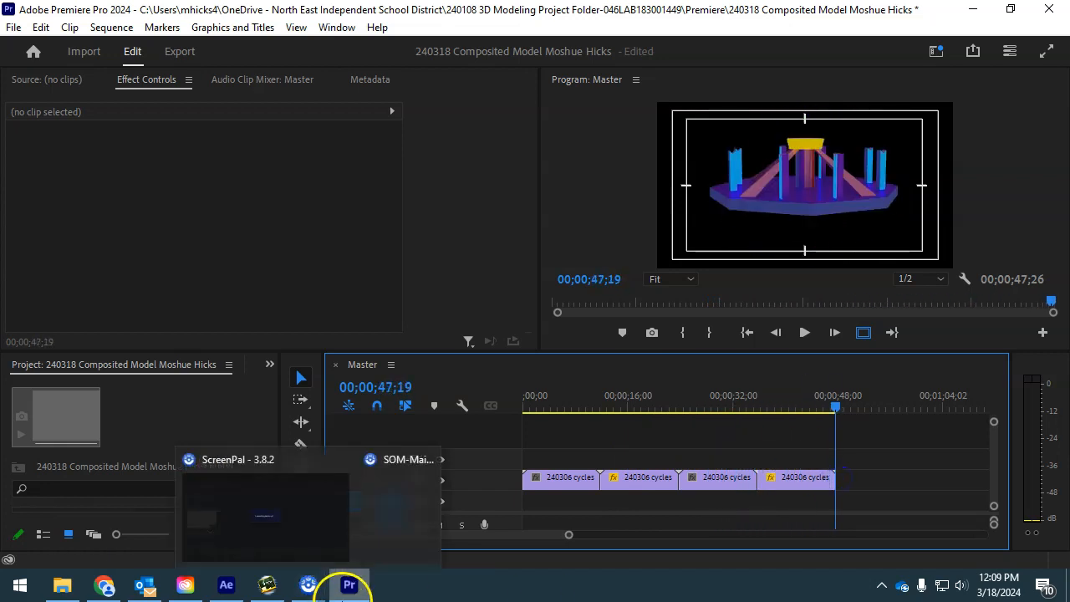
drag(578, 396, 512, 396)
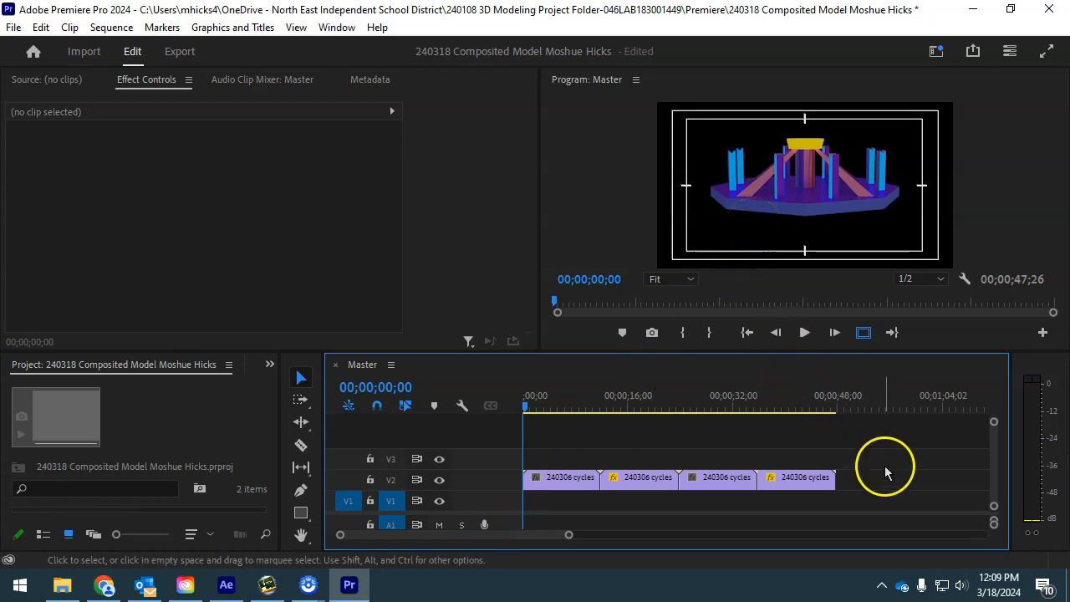
- Nest all four clips on V2 into a sequence named "Model Cycle"
drag(810, 476, 583, 487)
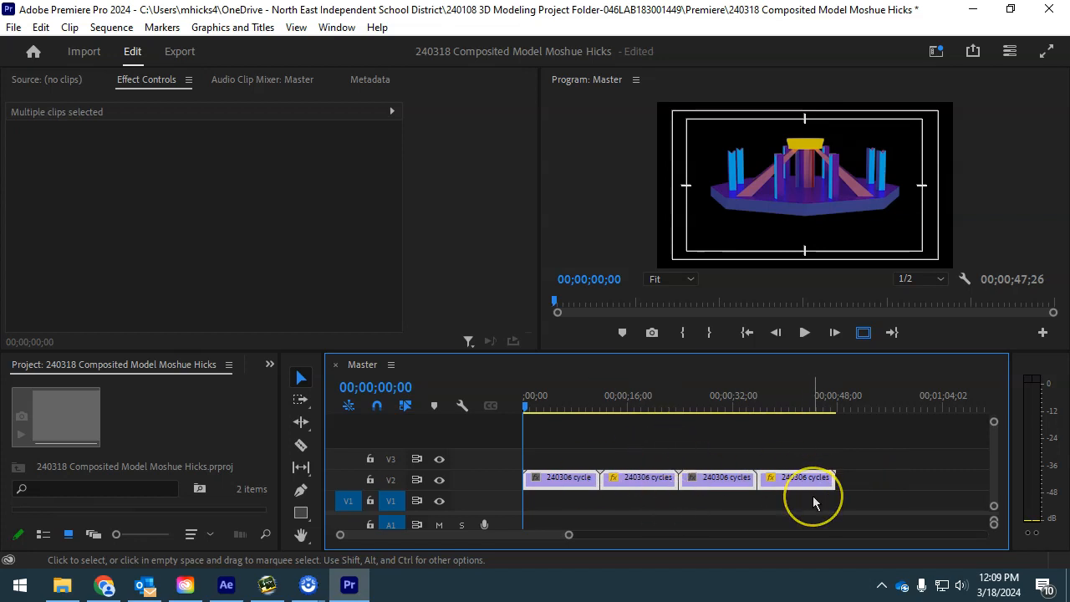
right_click(664, 488)
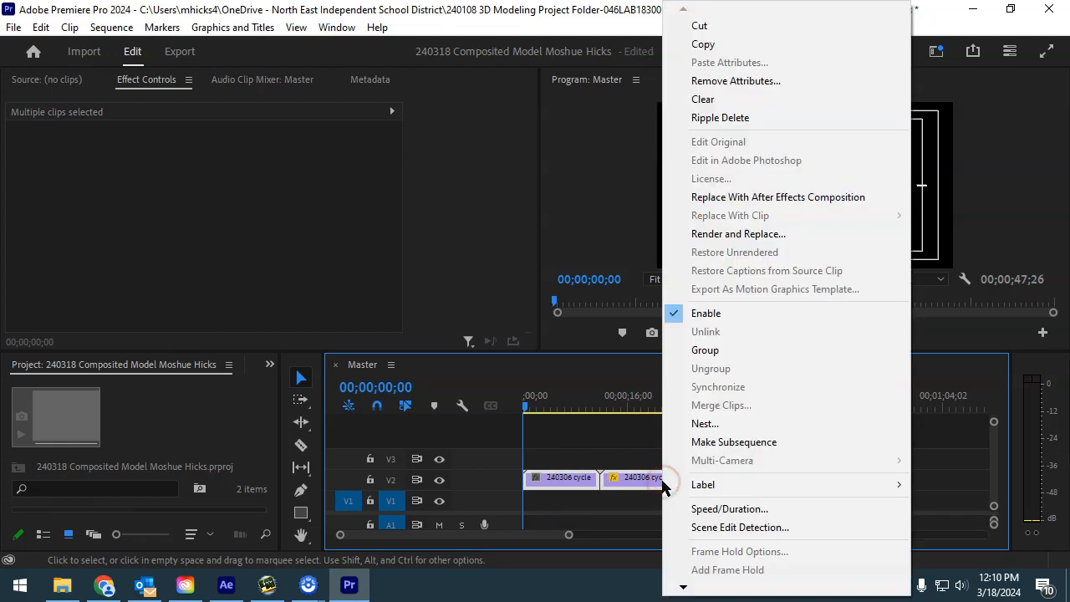
click(706, 424)
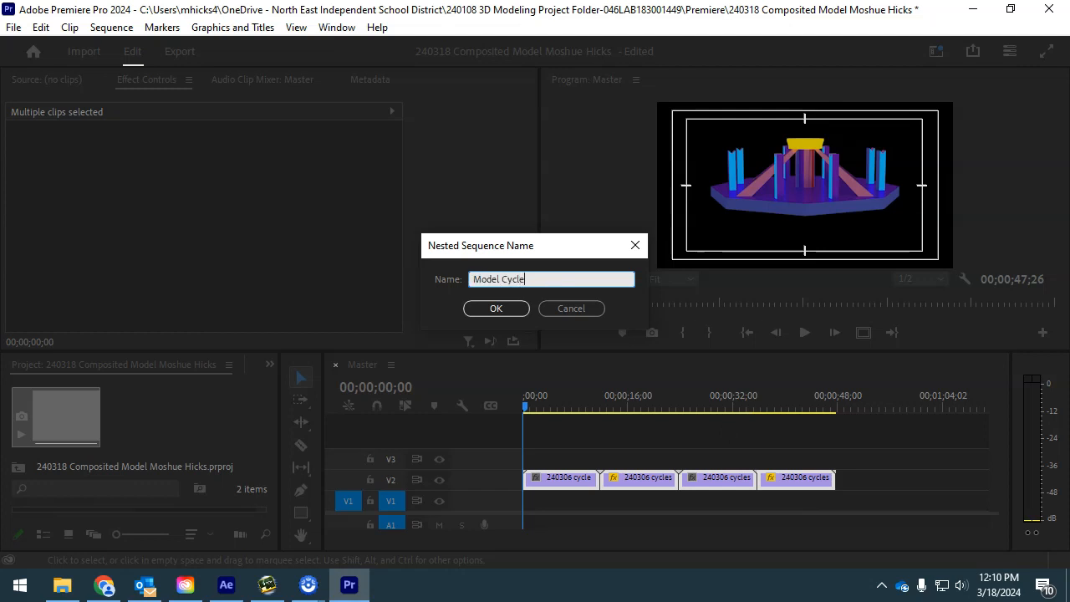
key(Return)
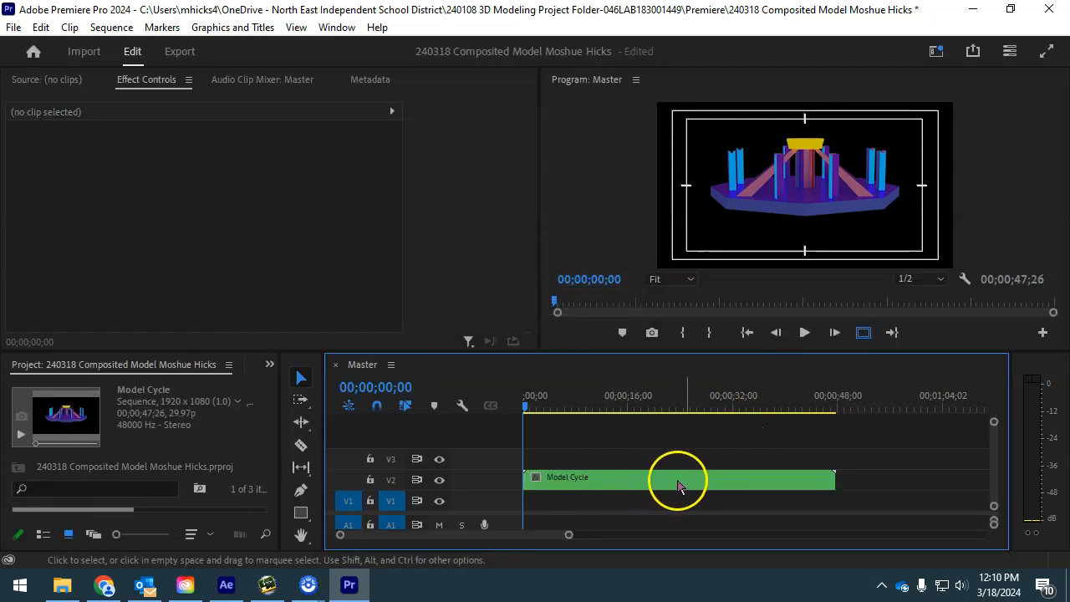
- Open the Model Cycle nested sequence to inspect its clips, return to the Master sequence, and scrub the playhead to 00;00;11;02
double_click(772, 488)
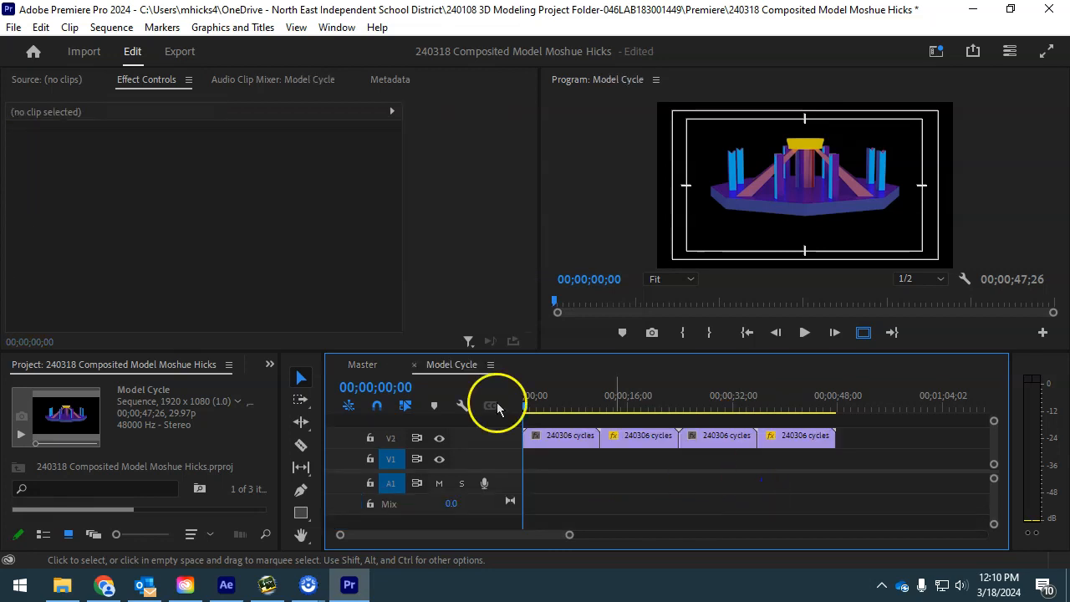
click(368, 365)
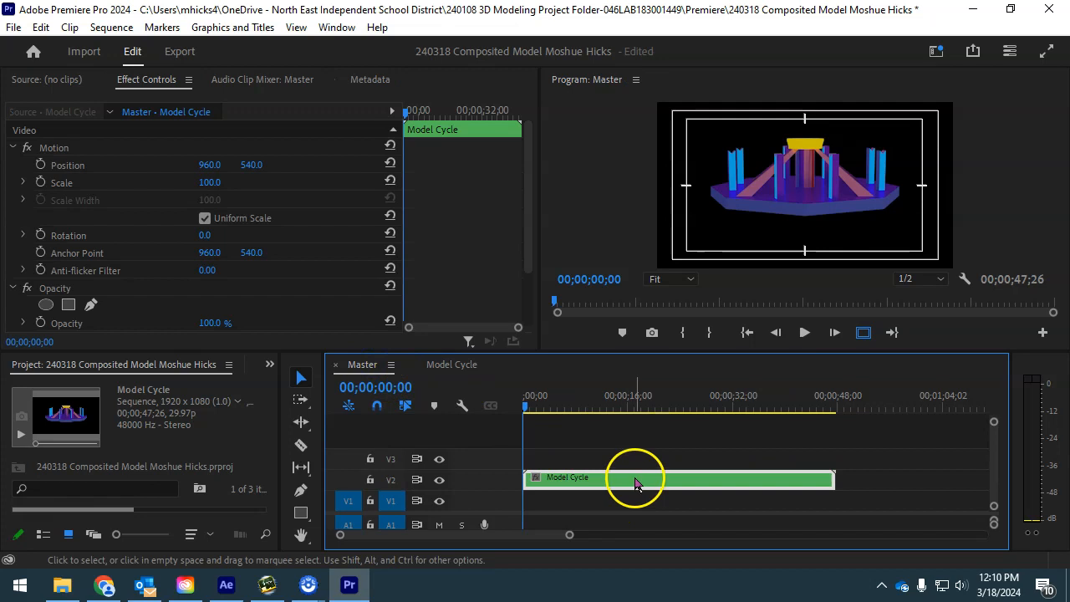
drag(557, 403, 596, 410)
click(727, 206)
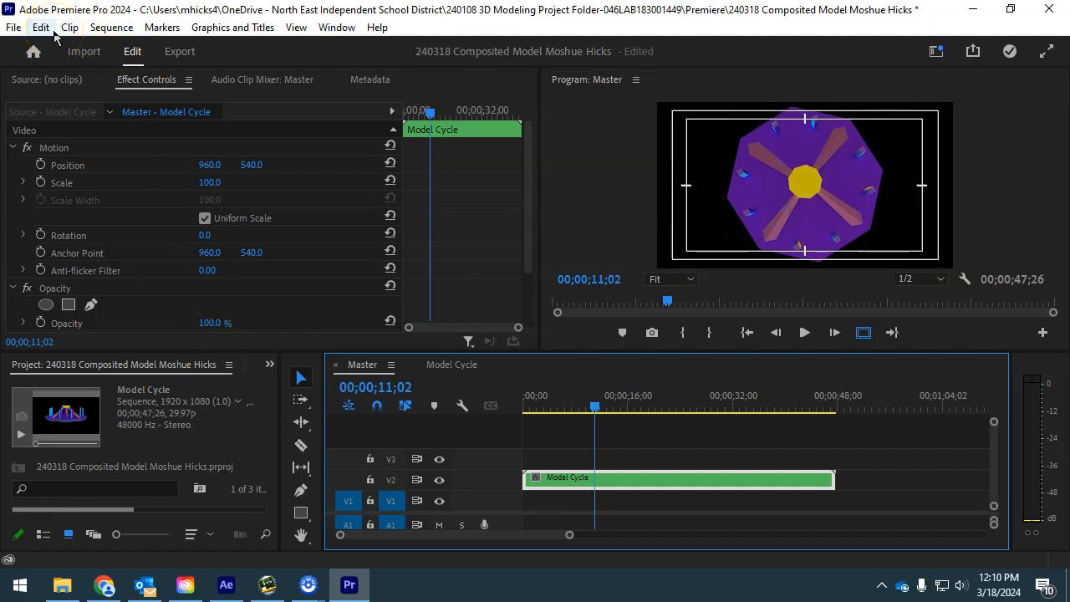
- Try to create a white color matte (FFFFFF) with a name beginning "White B"
click(13, 28)
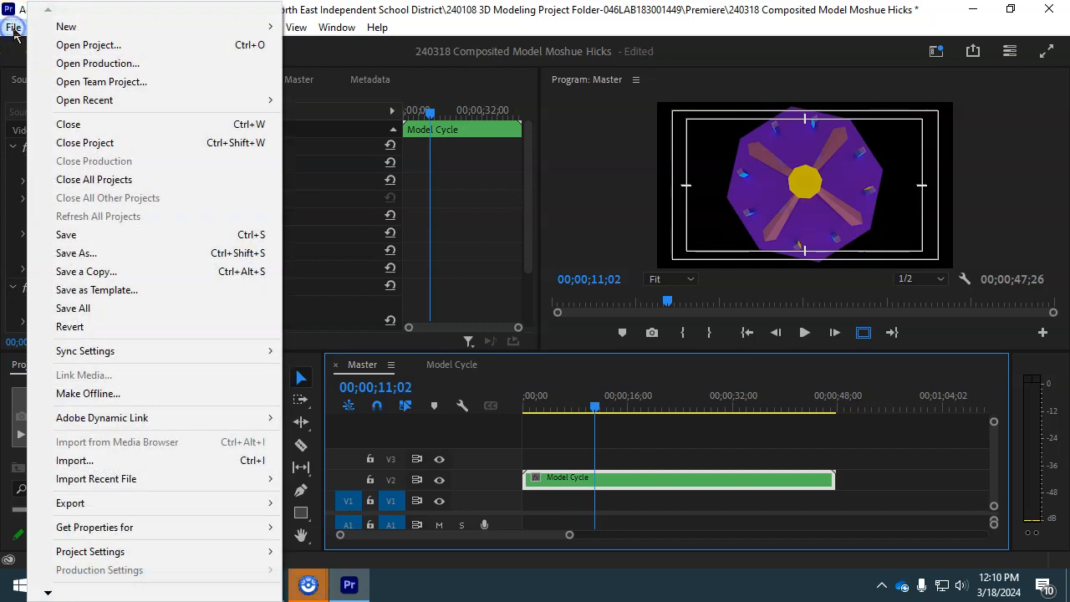
mouse_move(73, 26)
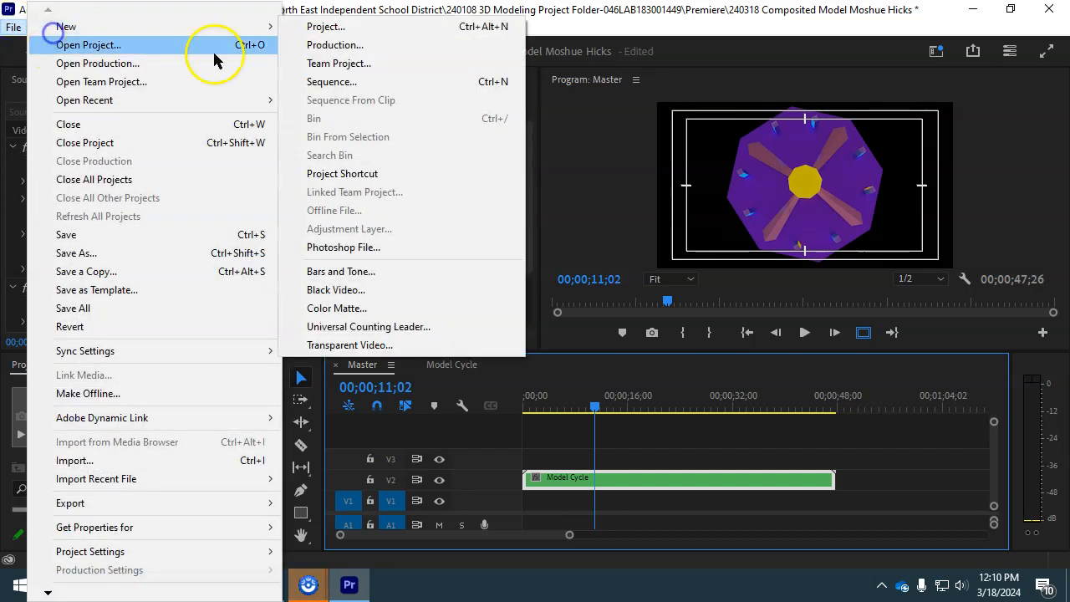
click(362, 309)
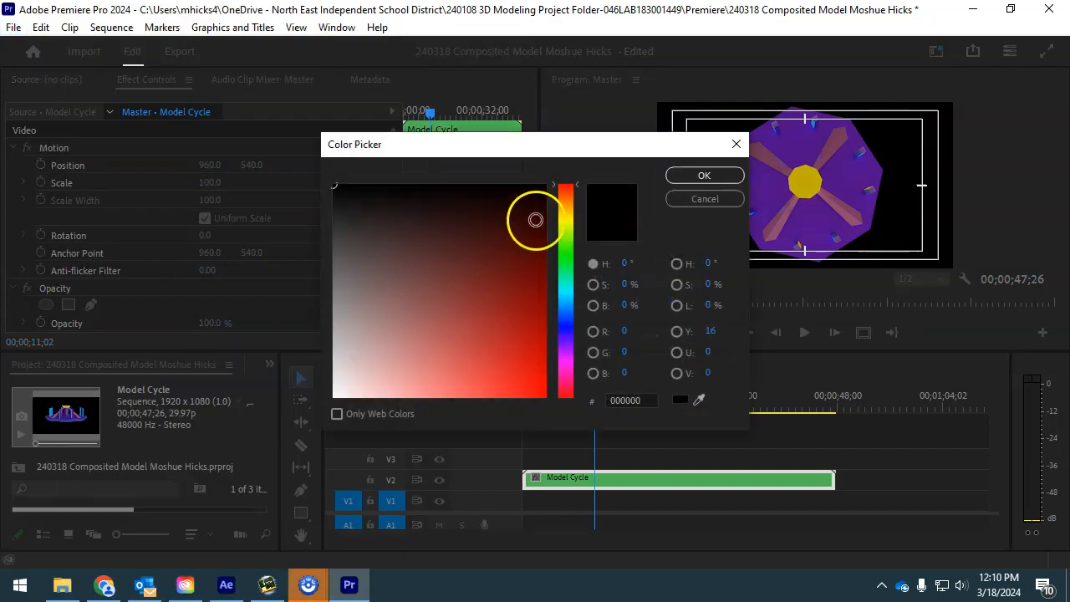
drag(541, 245, 572, 398)
click(730, 176)
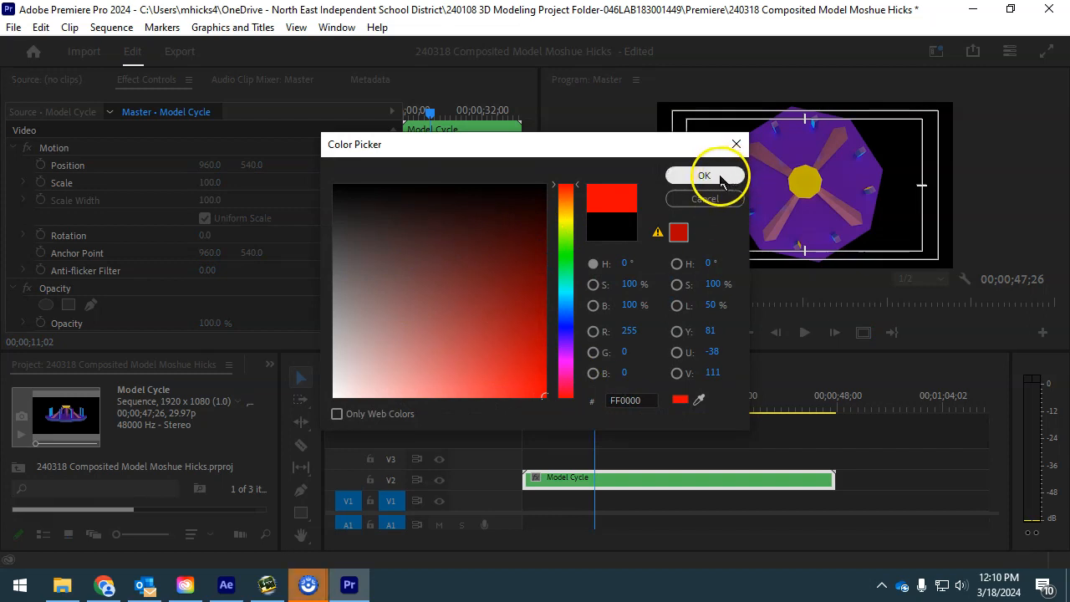
drag(454, 226, 282, 423)
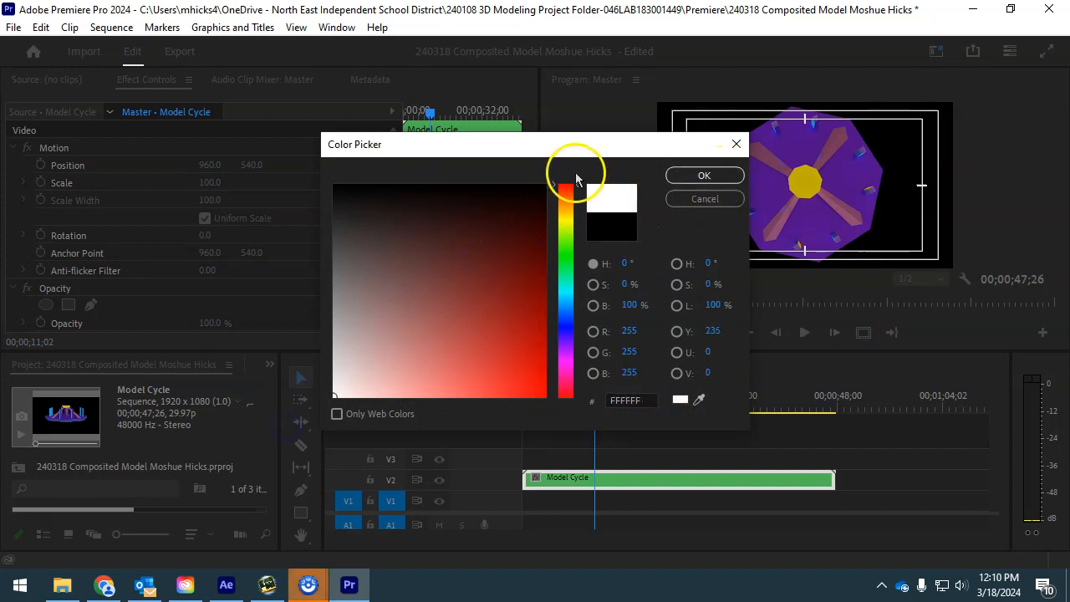
click(704, 176)
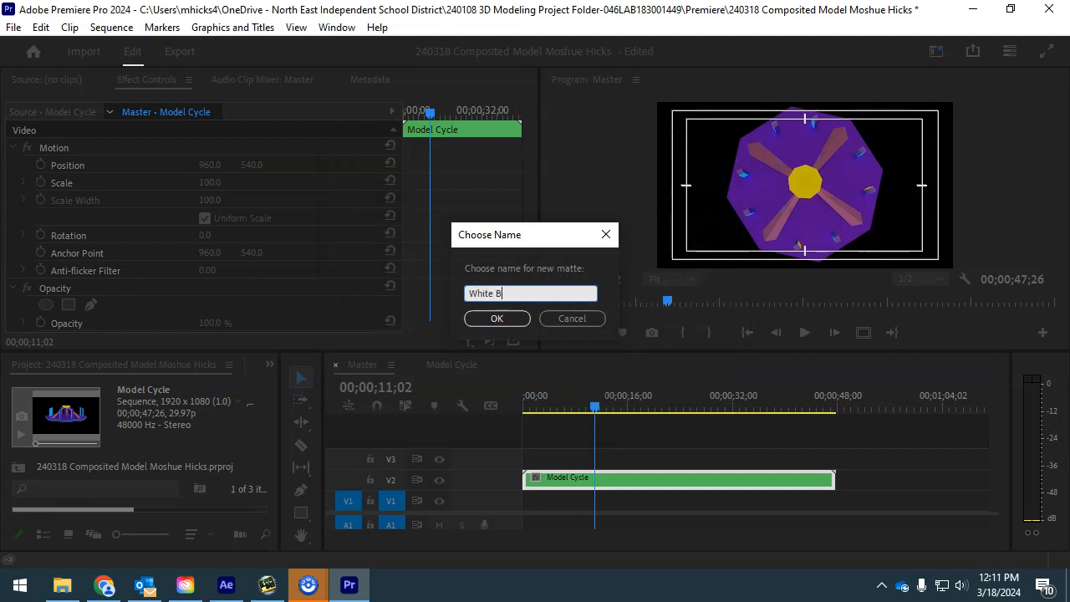
key(Return)
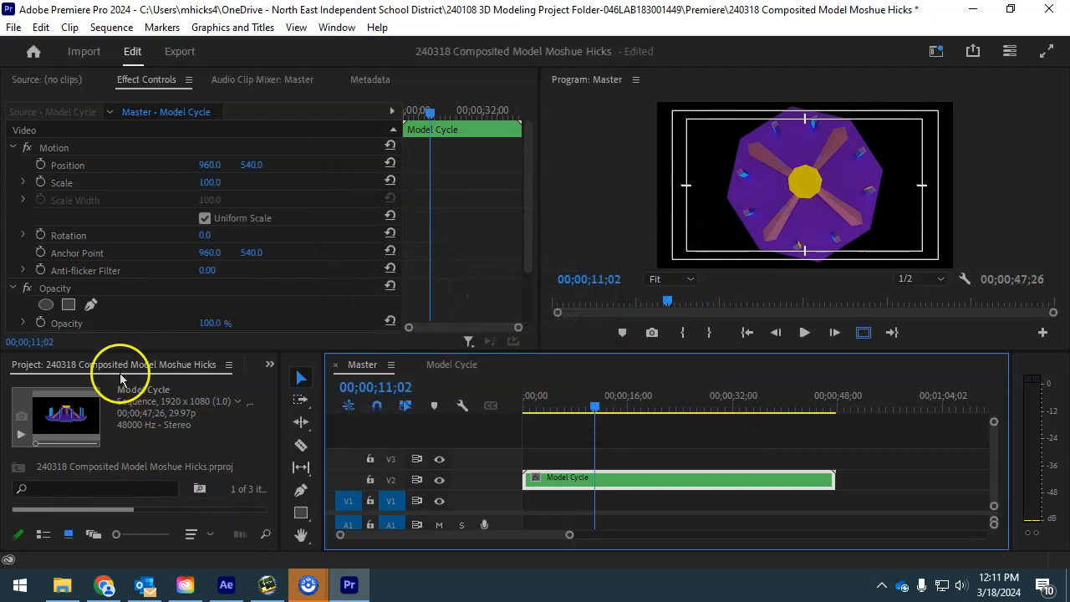
- Enlarge the project panel, show its items as a list, and look through the Rendered Blender Videos bin for the white matte
drag(117, 351, 125, 282)
click(43, 535)
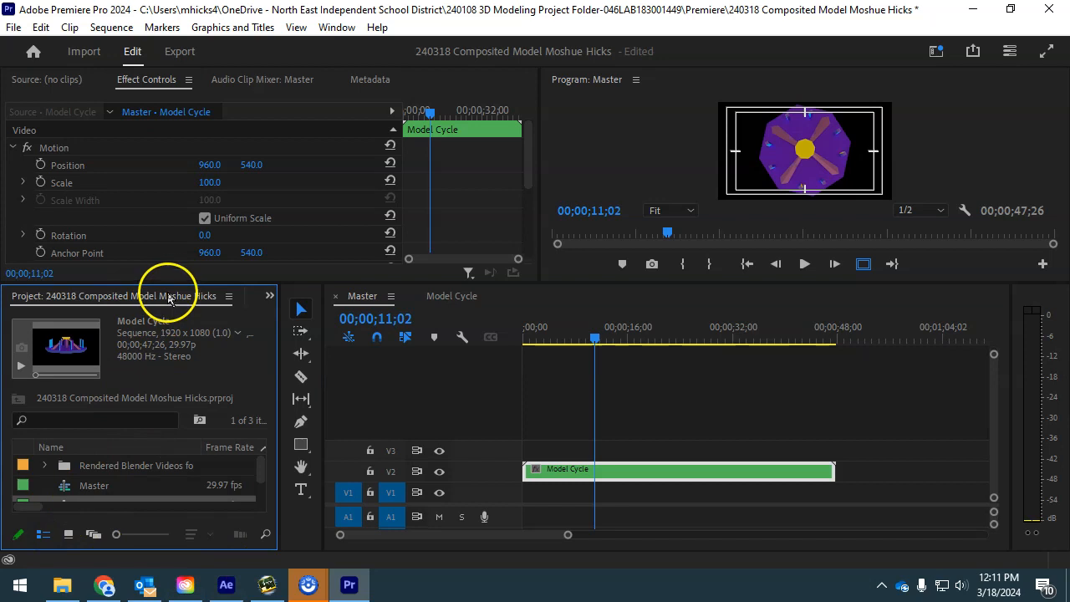
drag(172, 281, 174, 168)
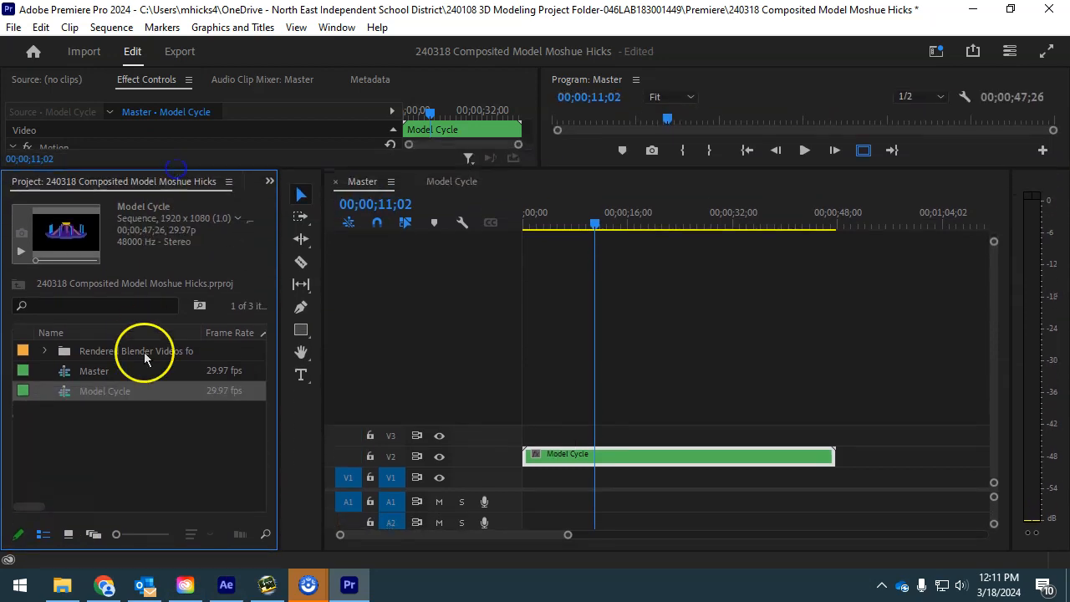
click(52, 428)
click(46, 351)
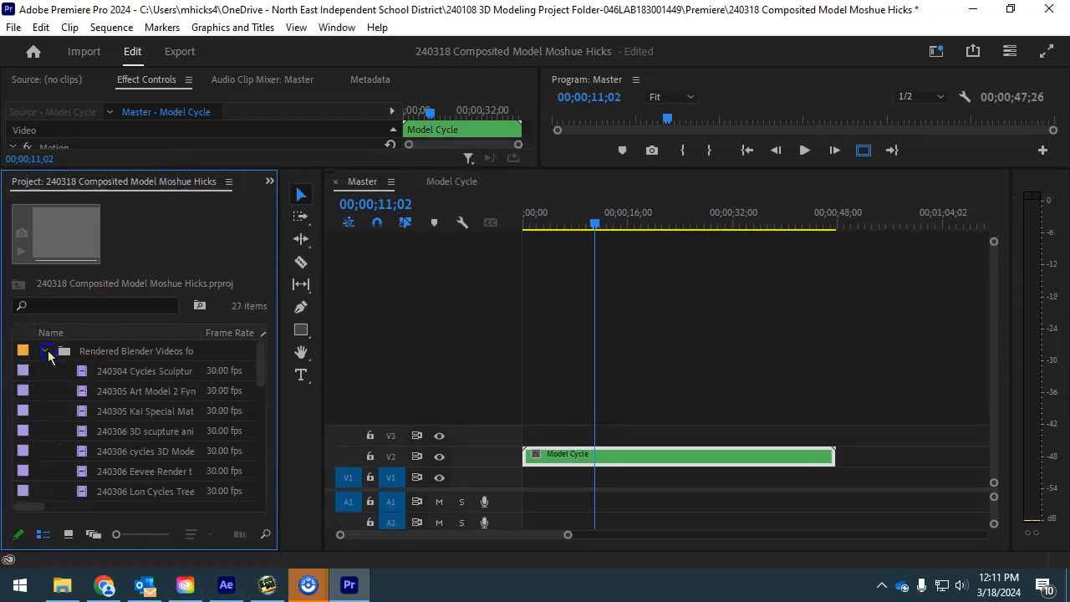
scroll(181, 403, down, 6)
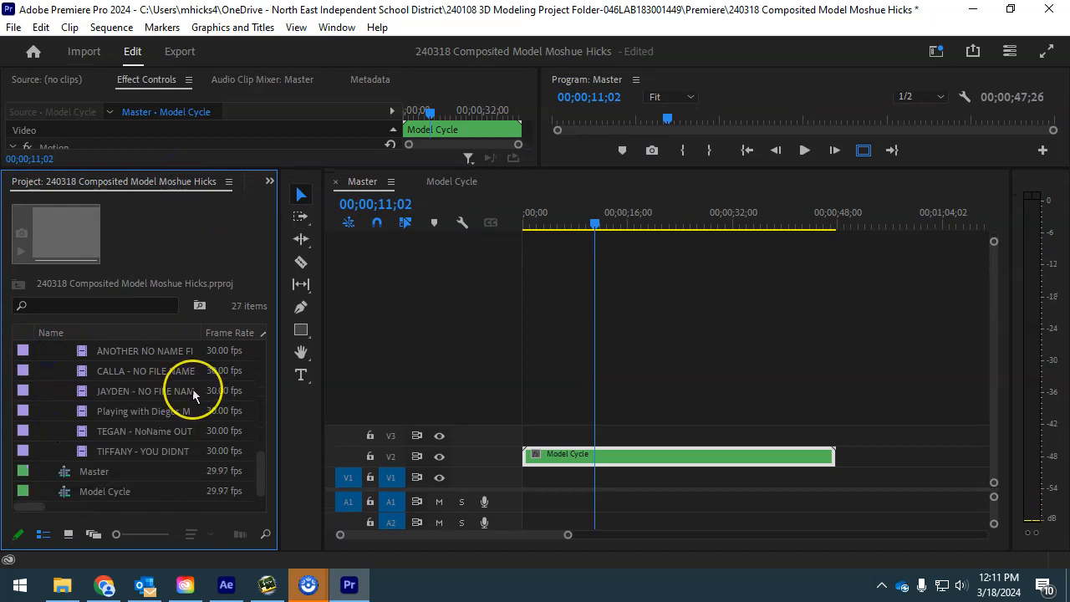
scroll(193, 391, up, 6)
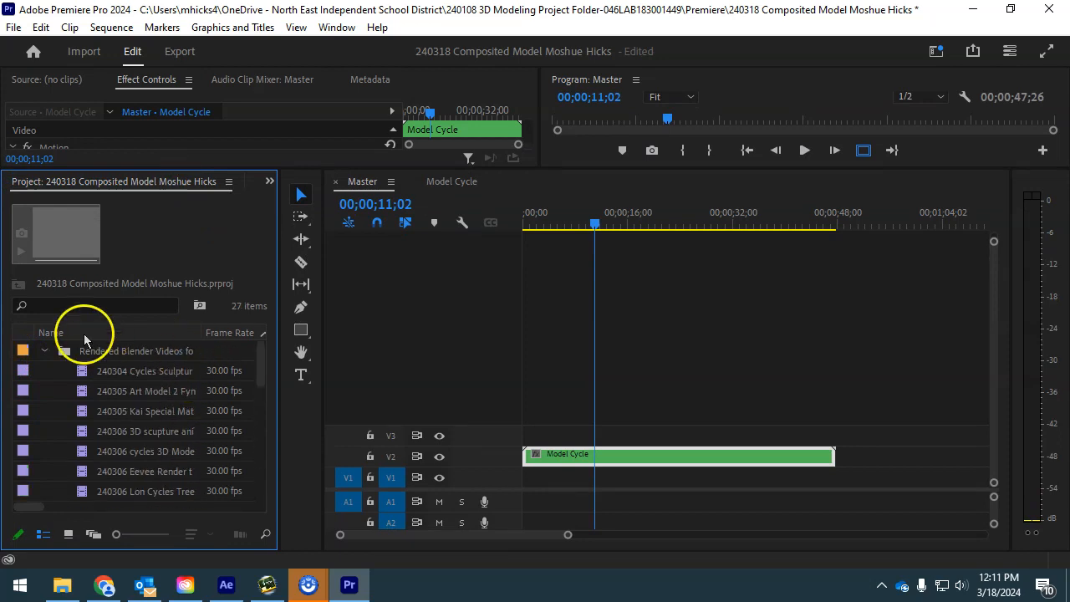
click(46, 352)
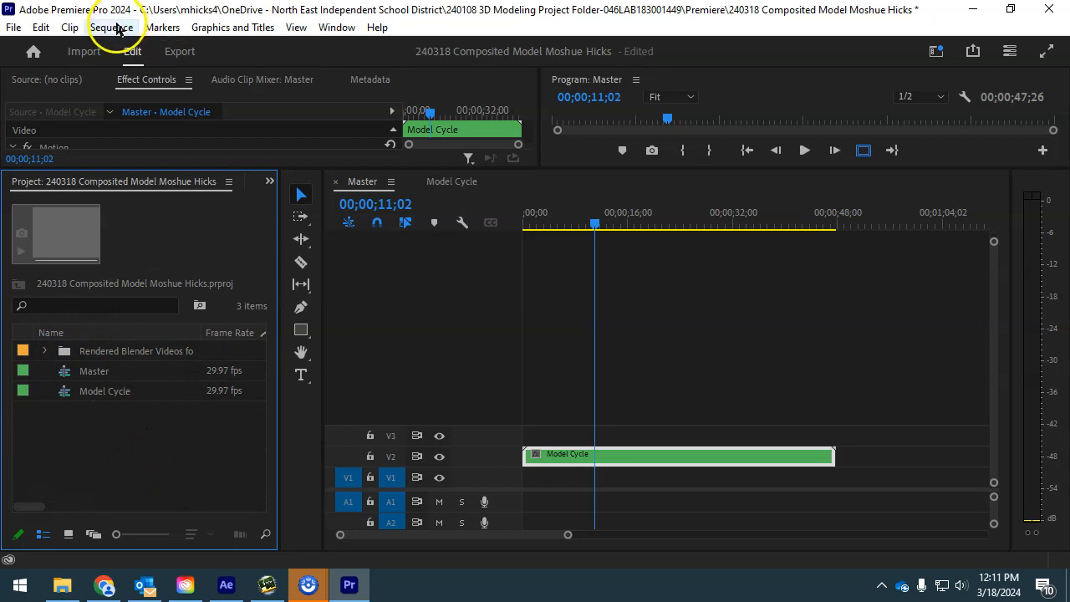
- Create a 1920 x 1080 color matte in white (FFFFFF) named "White BG"
click(15, 28)
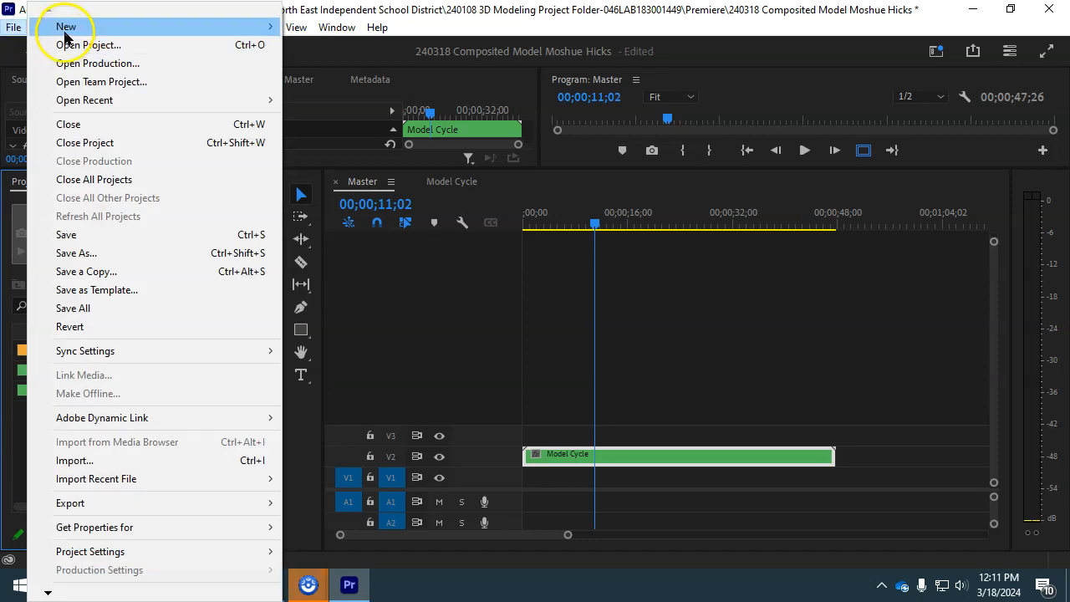
mouse_move(67, 28)
click(351, 307)
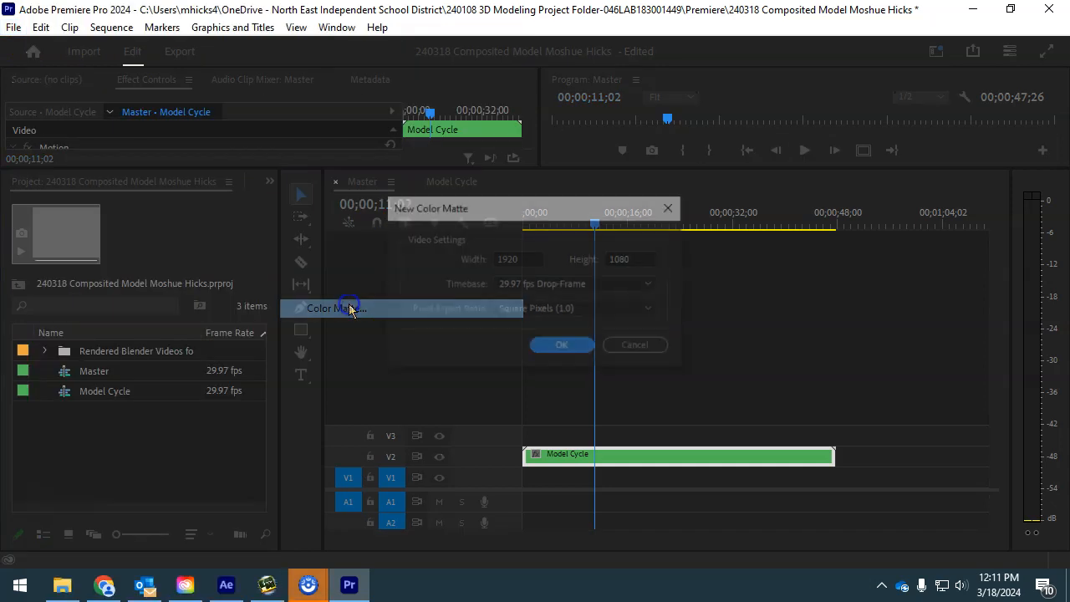
click(563, 346)
click(346, 390)
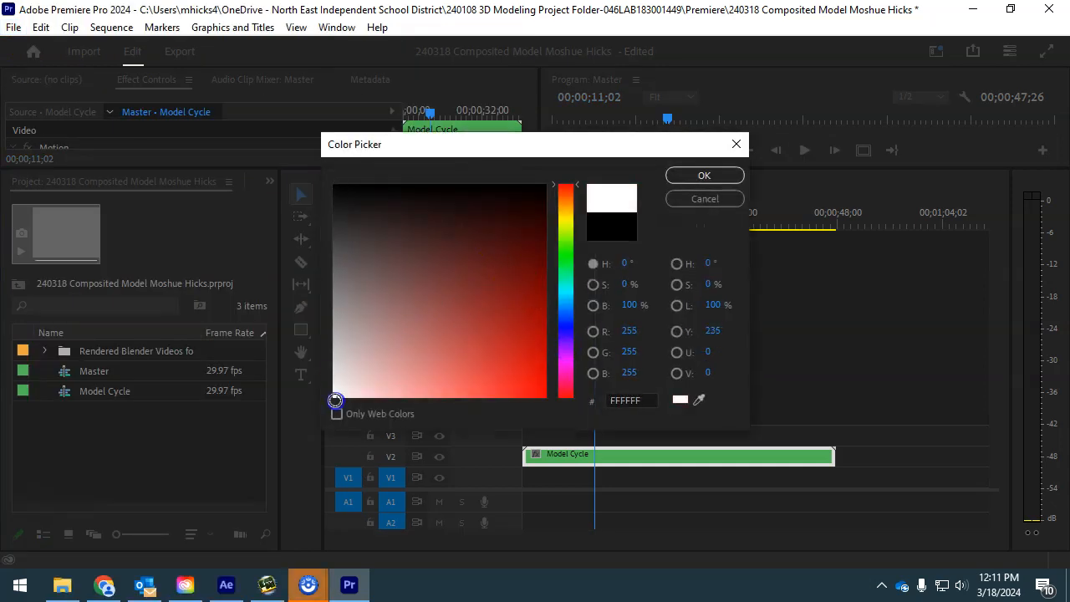
click(711, 175)
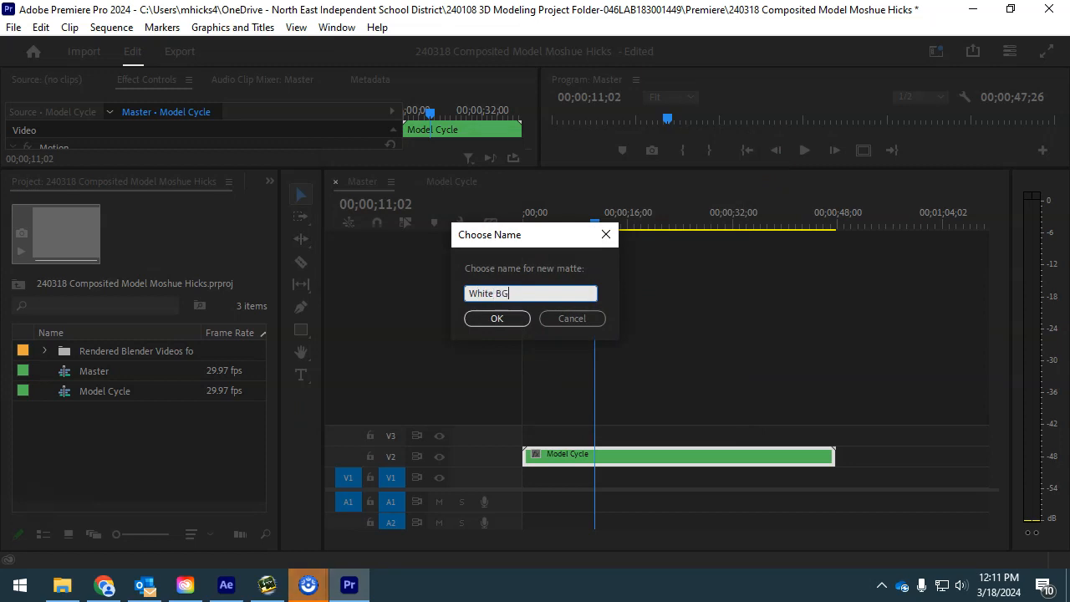
key(Return)
- Place White BG on V1 beneath Model Cycle for that clip's full length, and enlarge the program preview at 00;00;05;03
drag(63, 373, 515, 475)
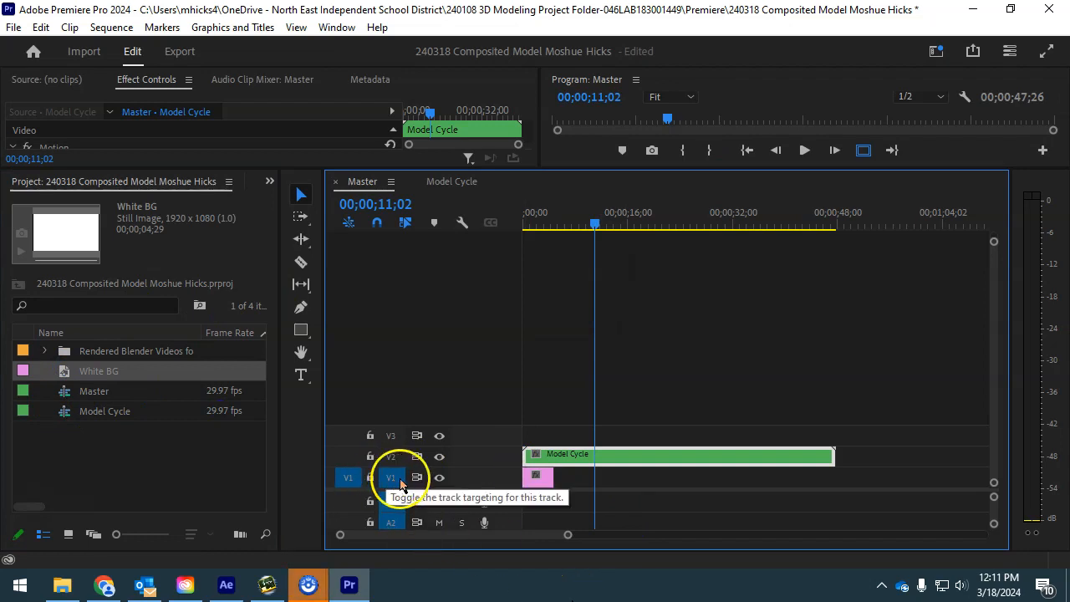
drag(552, 478, 834, 489)
drag(604, 240, 555, 230)
drag(536, 170, 537, 404)
click(640, 508)
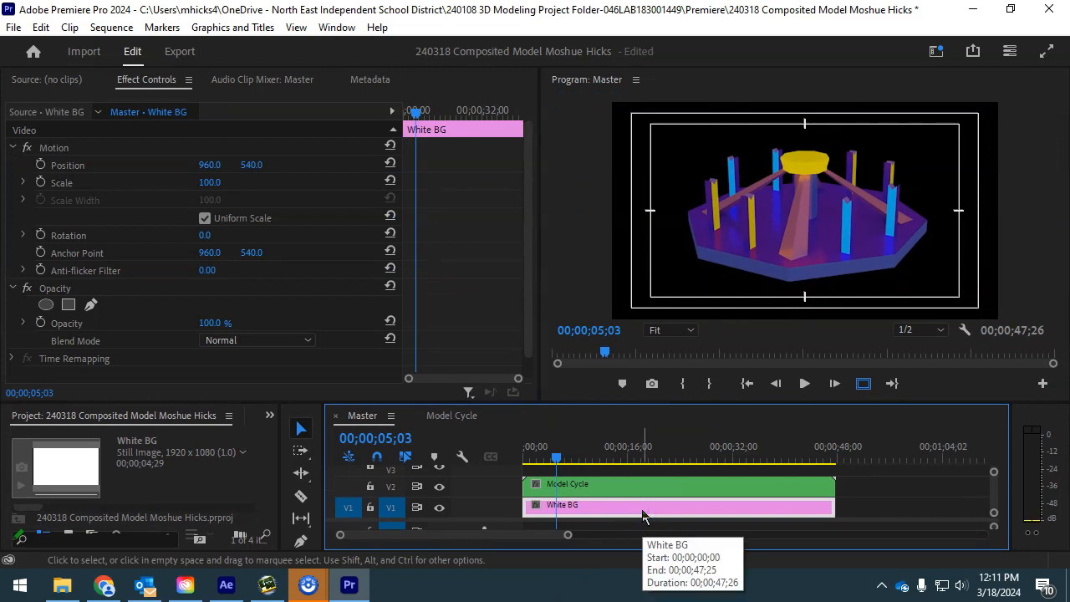
click(674, 261)
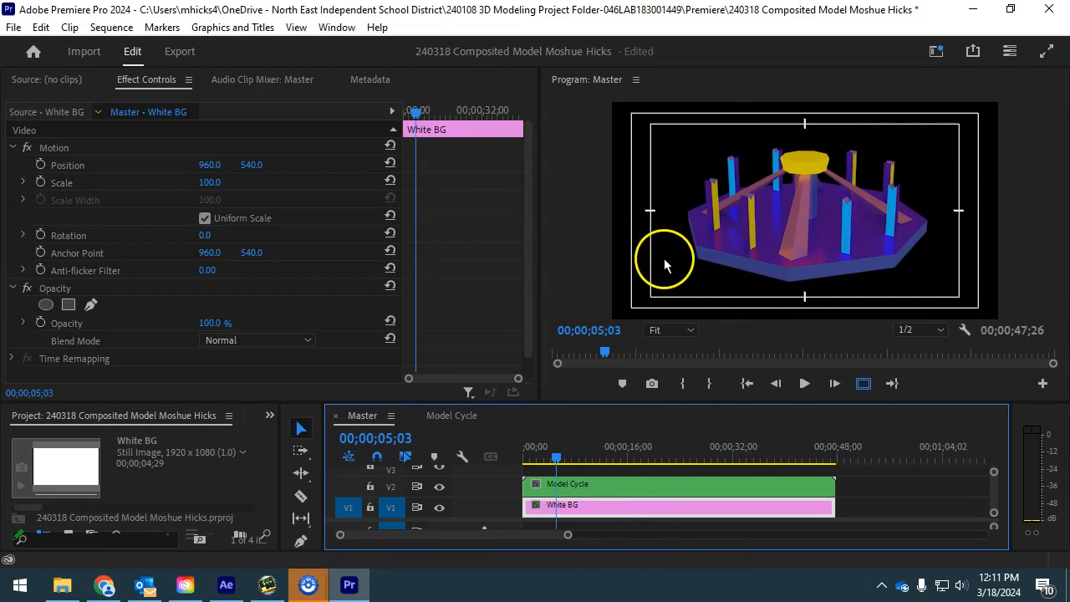
- Switch to the Effects workspace and apply the Color Key video effect from the Keying group to the Model Cycle clip on V2
click(937, 52)
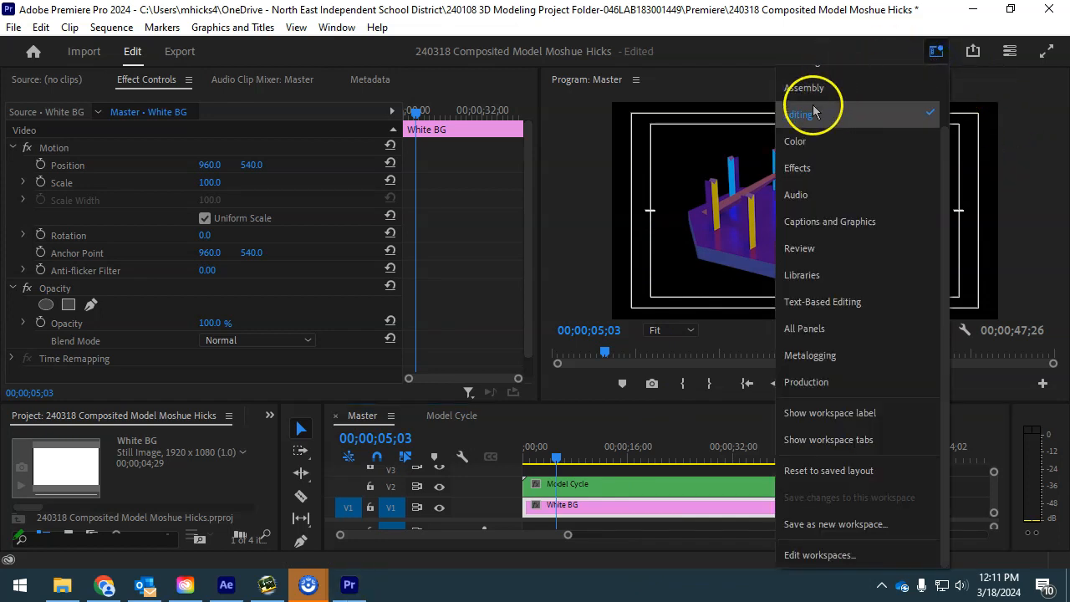
click(803, 169)
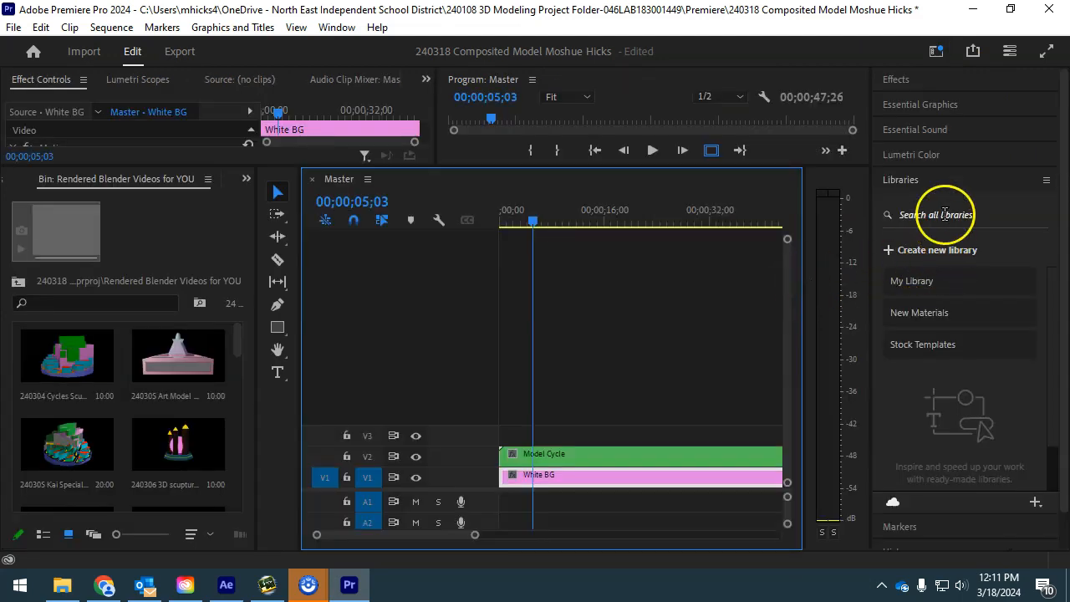
click(892, 81)
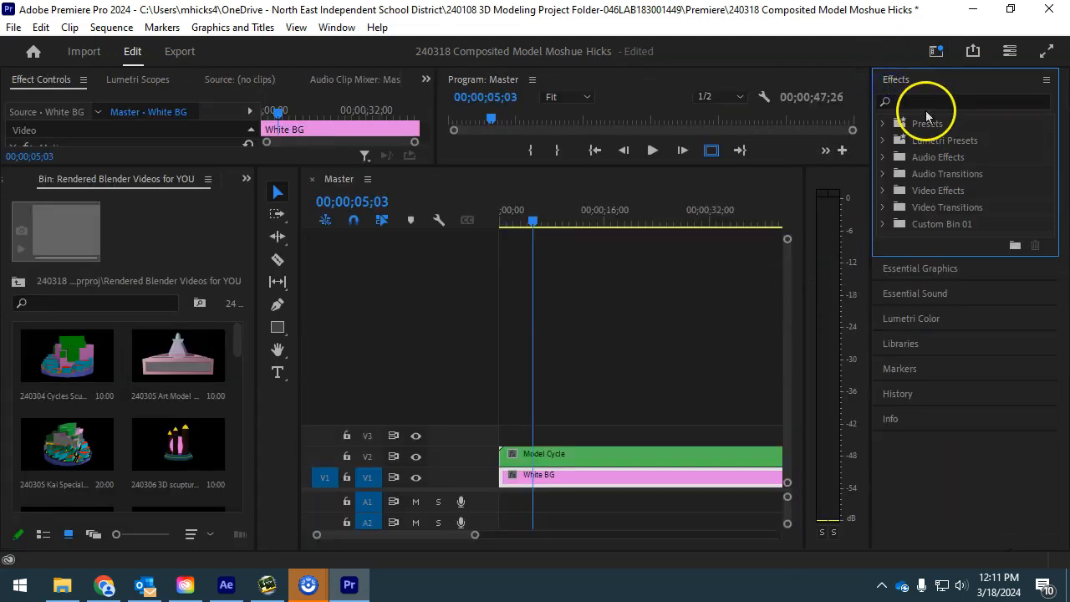
click(884, 191)
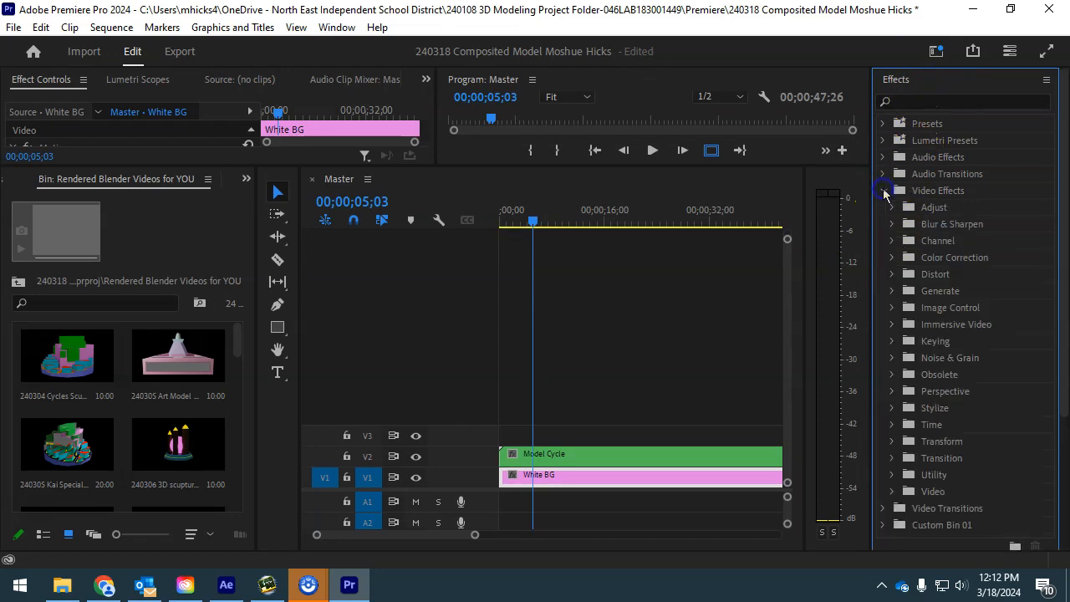
click(891, 341)
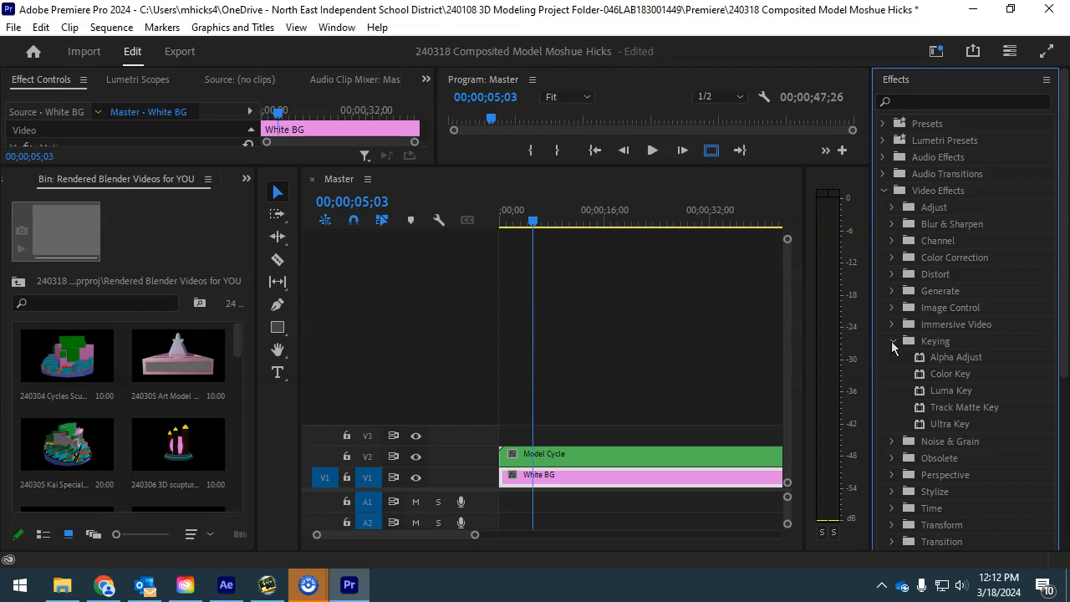
click(965, 426)
click(953, 377)
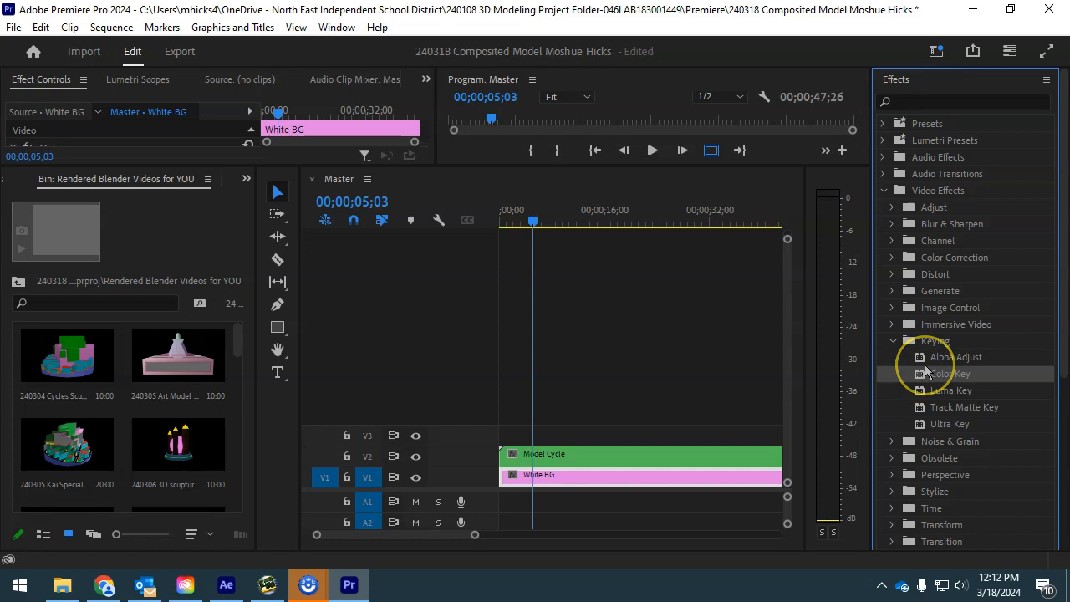
drag(926, 371, 578, 457)
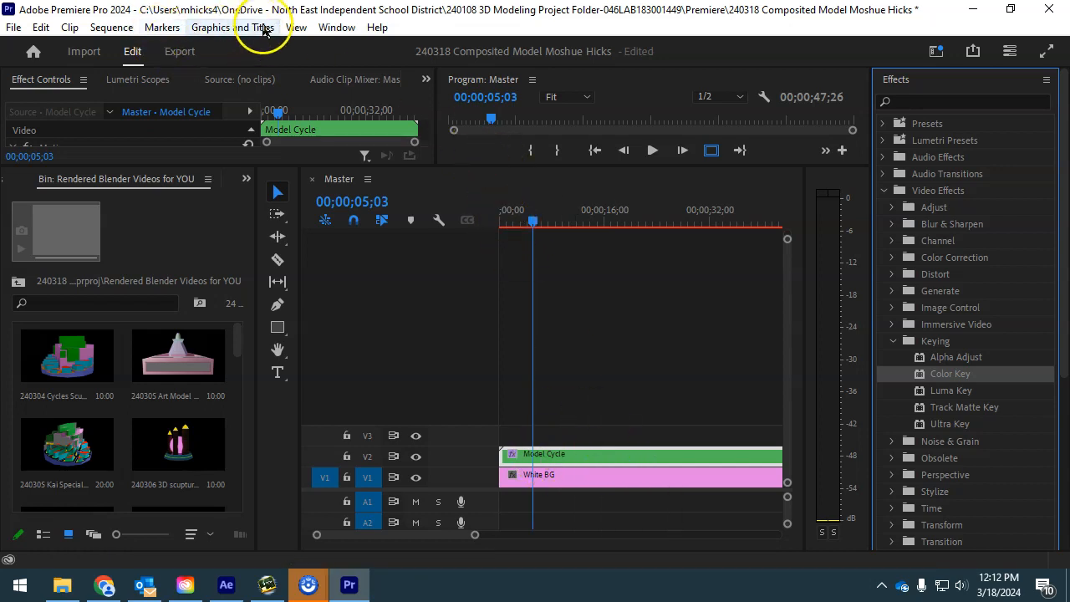
- Return to the Editing workspace and sample the black background of the model as the Color Key's key color
click(937, 51)
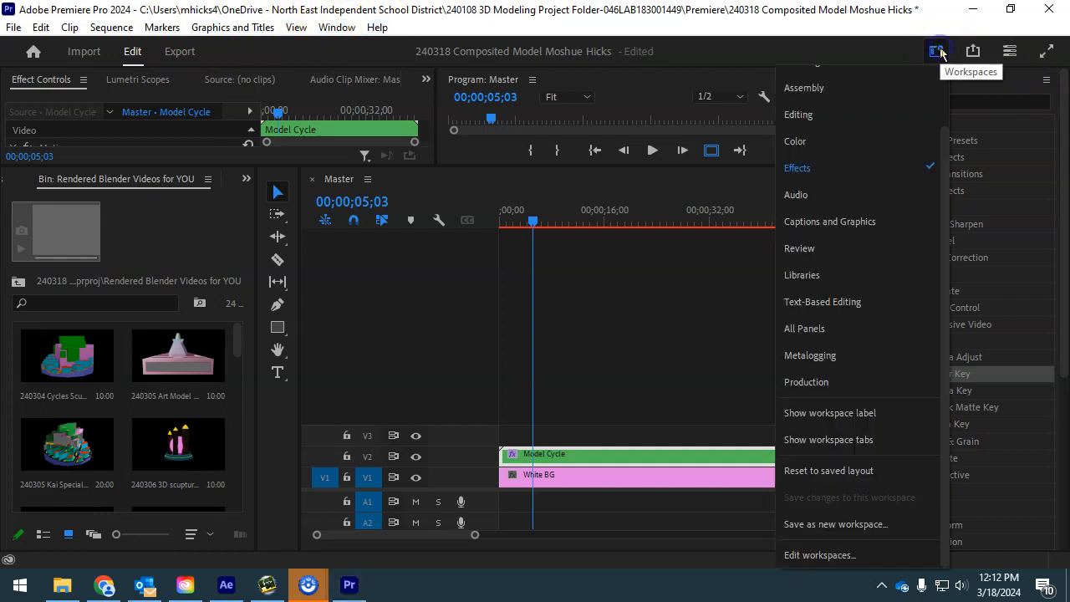
click(886, 115)
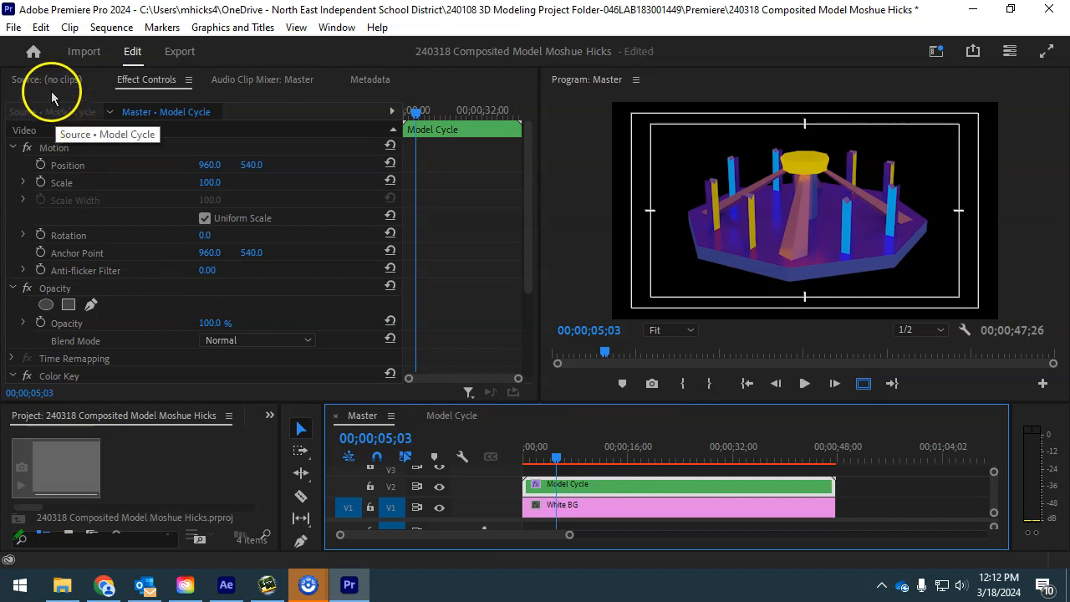
click(135, 80)
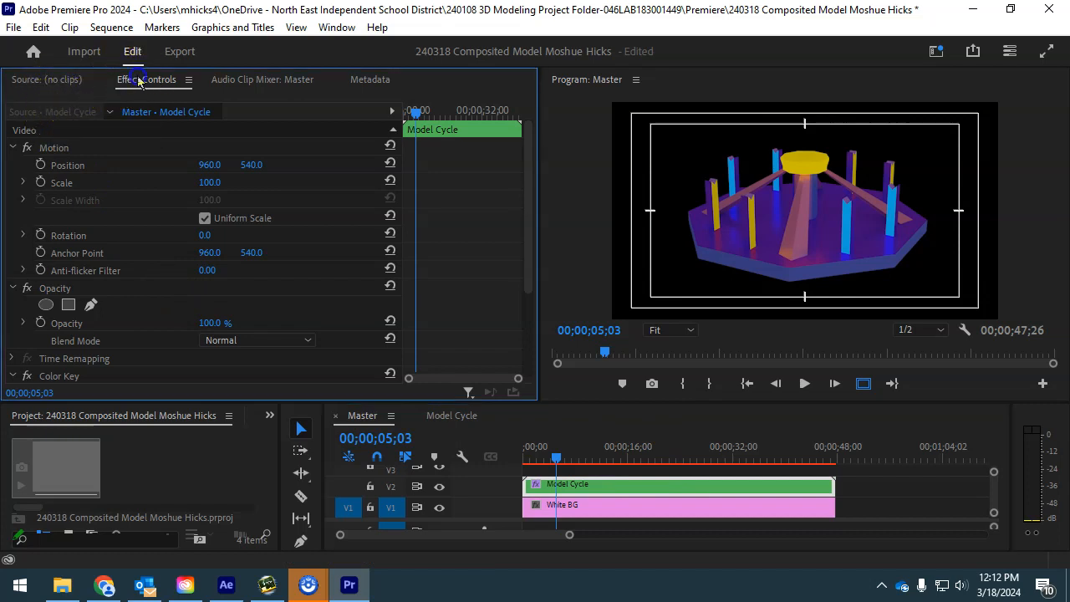
click(611, 495)
scroll(120, 279, down, 4)
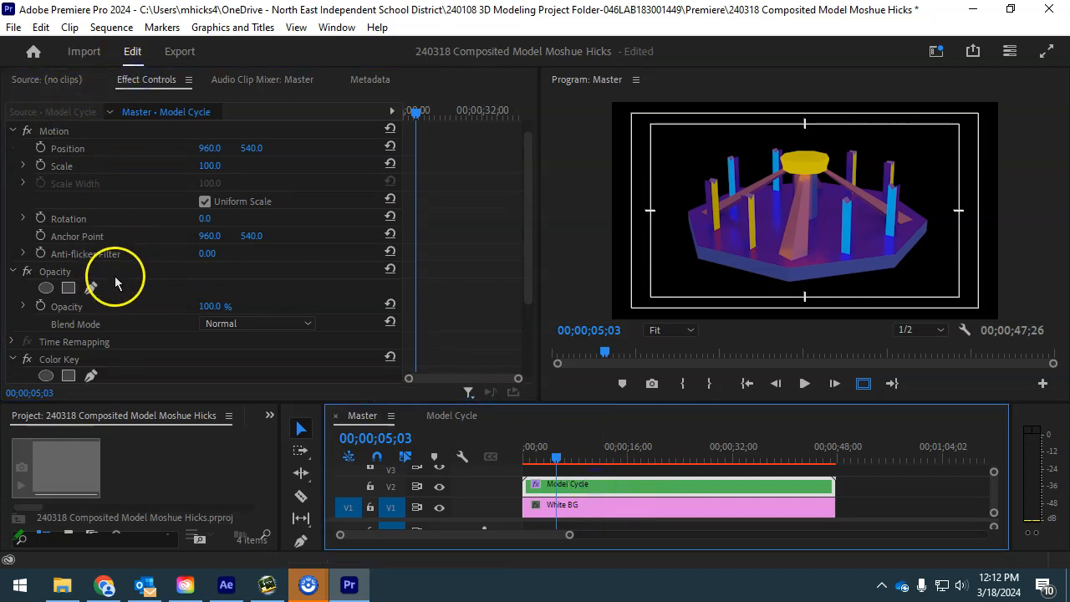
scroll(247, 298, down, 2)
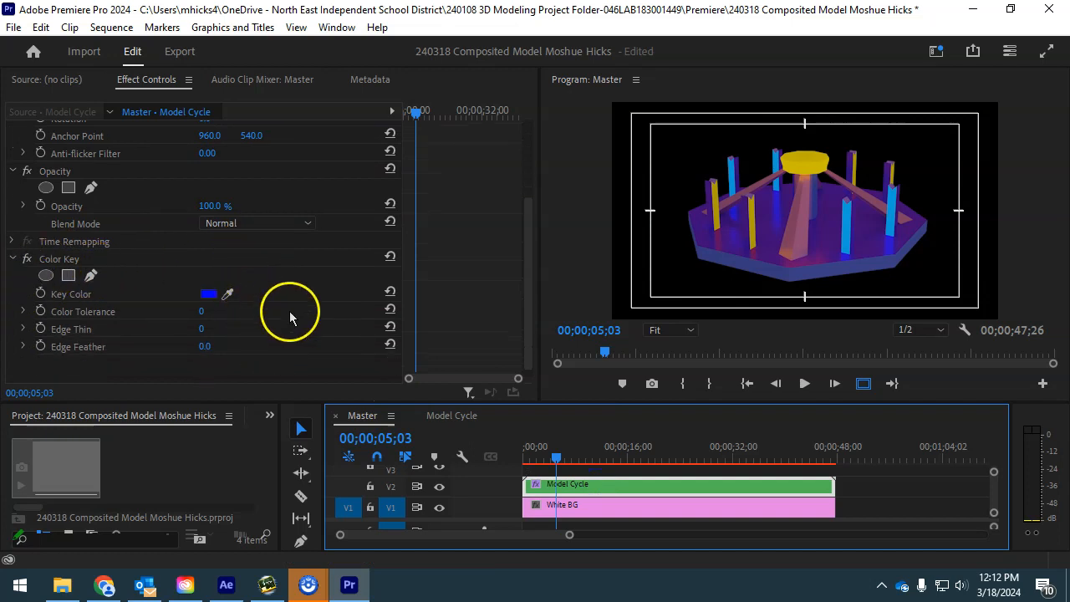
click(227, 294)
drag(232, 289, 669, 201)
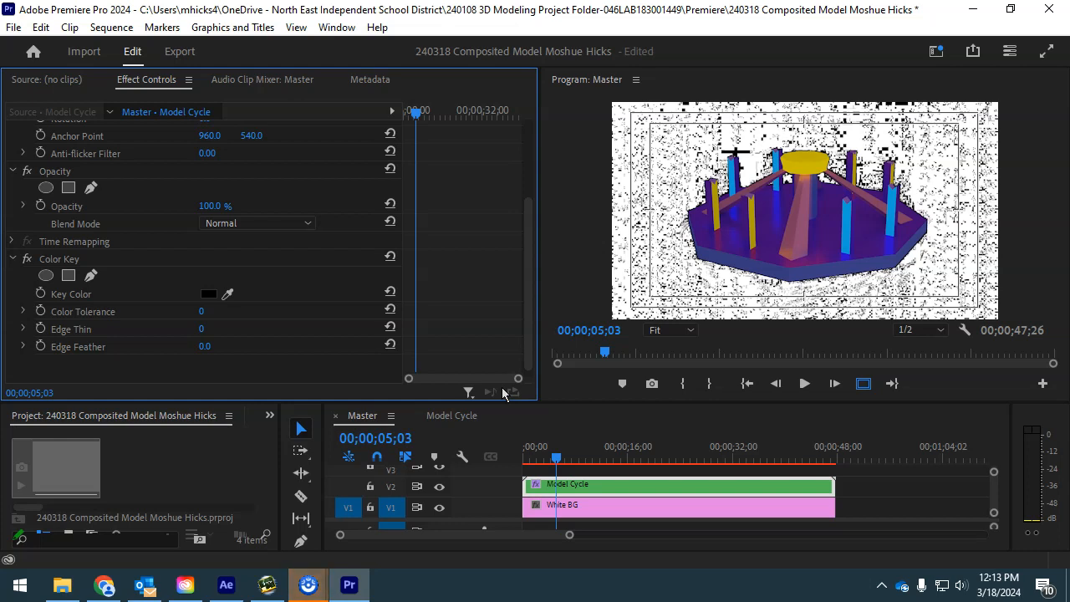
- Hide and show track V1 to check the key, and set the Color Key's Color Tolerance to 2
click(440, 508)
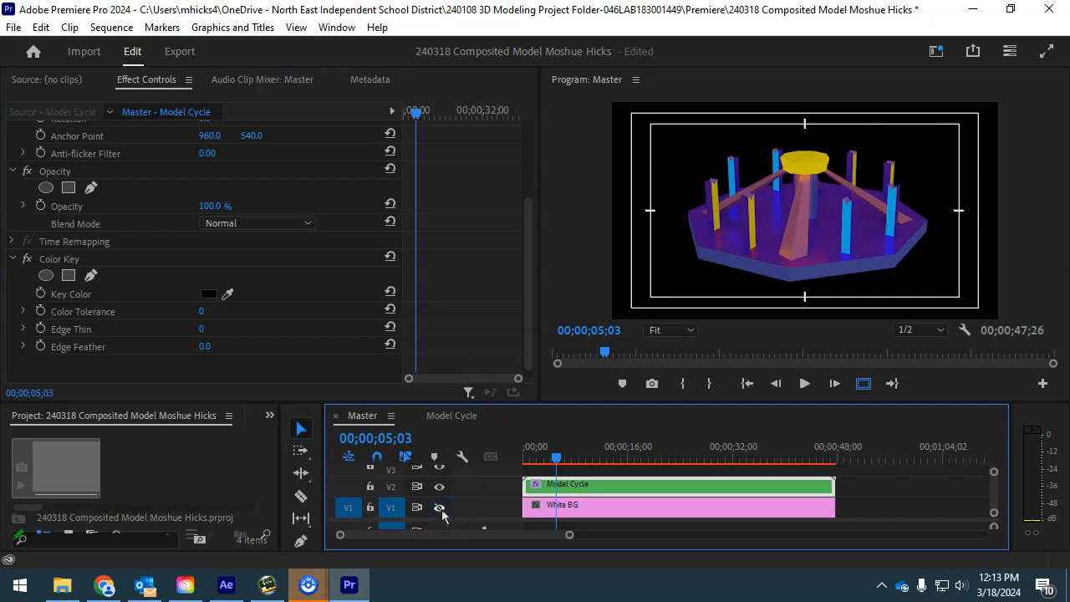
click(441, 509)
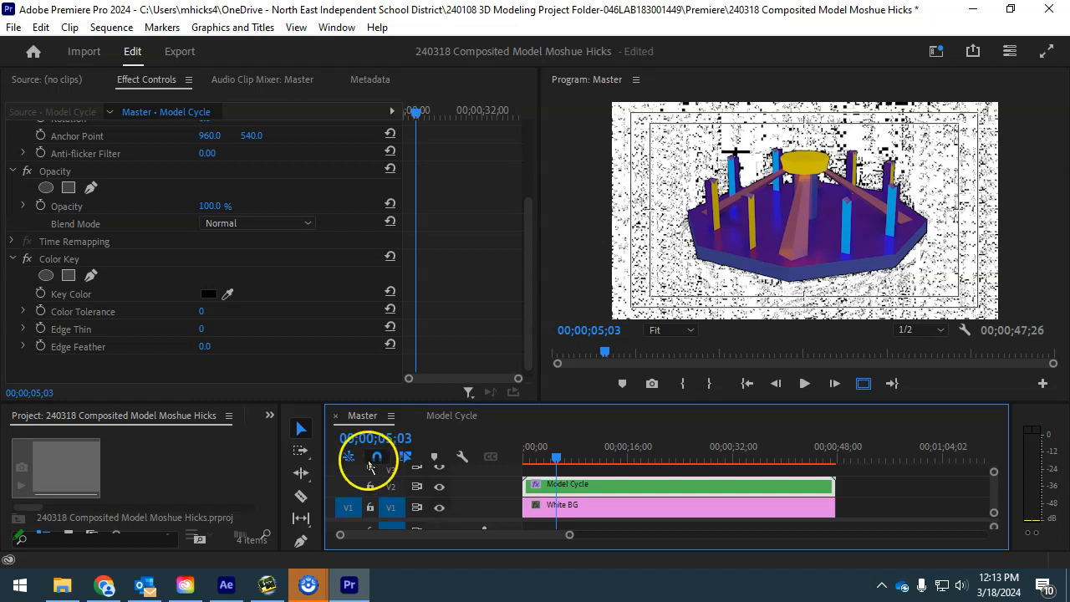
click(203, 315)
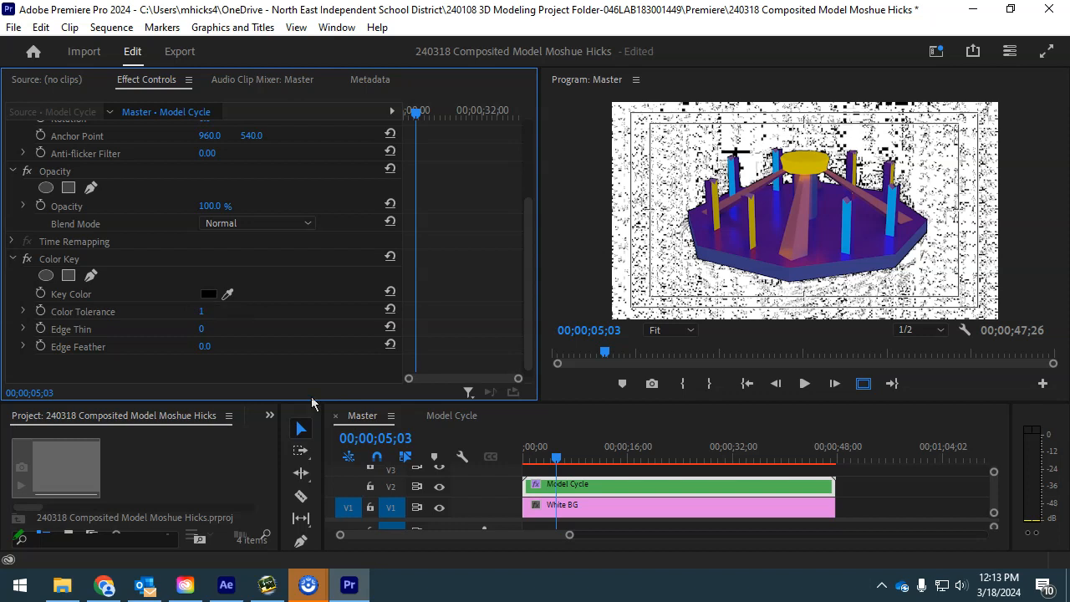
click(201, 310)
text(2)
key(Return)
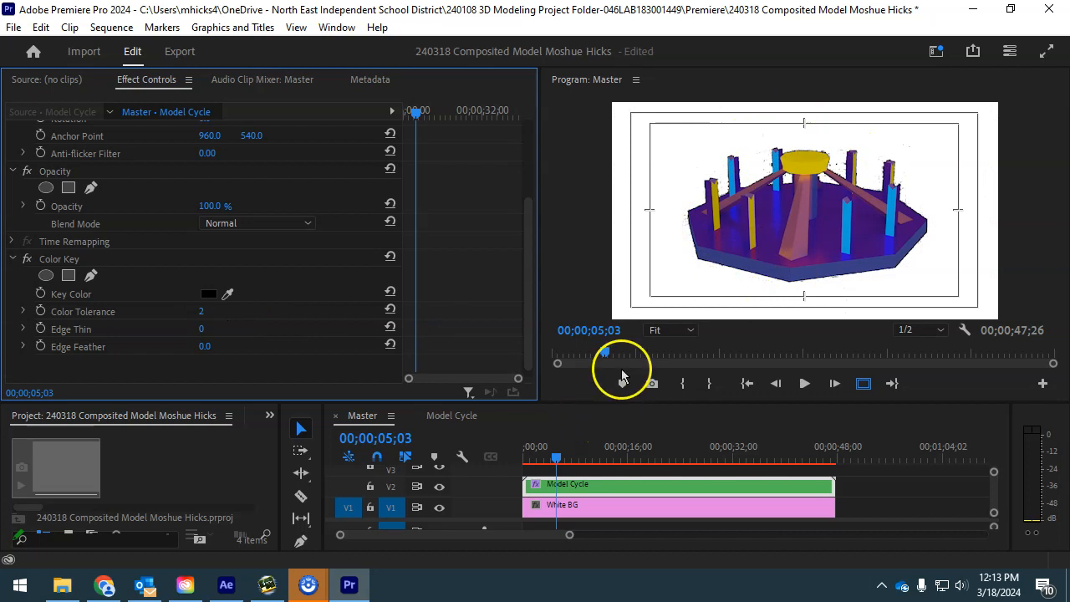
- Magnify the program preview to 100% around the yellow hub and set the Color Key's Edge Thin to 2
click(670, 330)
click(679, 425)
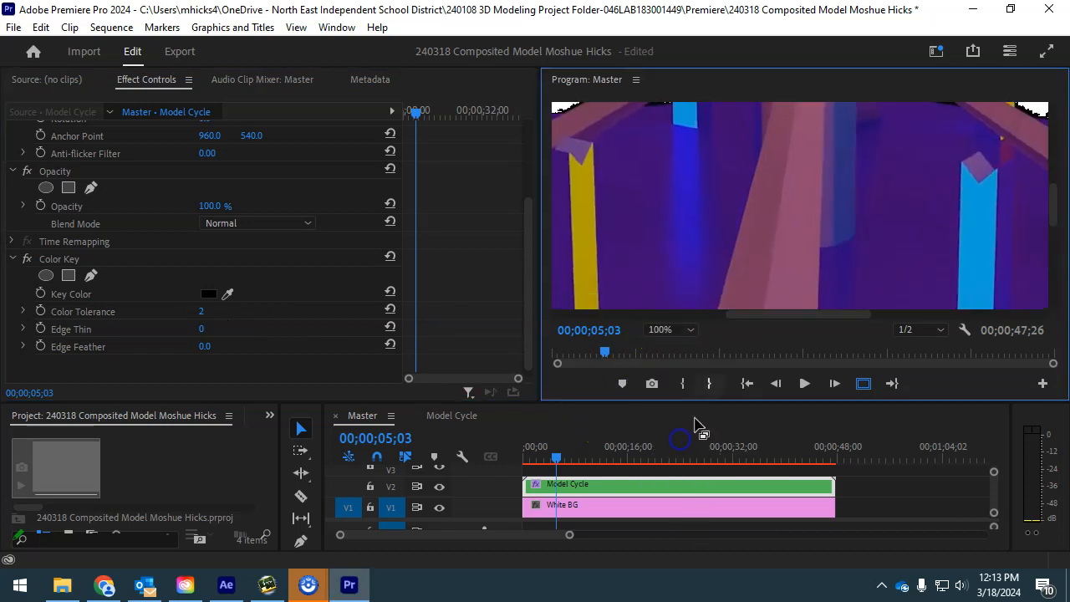
drag(1053, 209, 1053, 177)
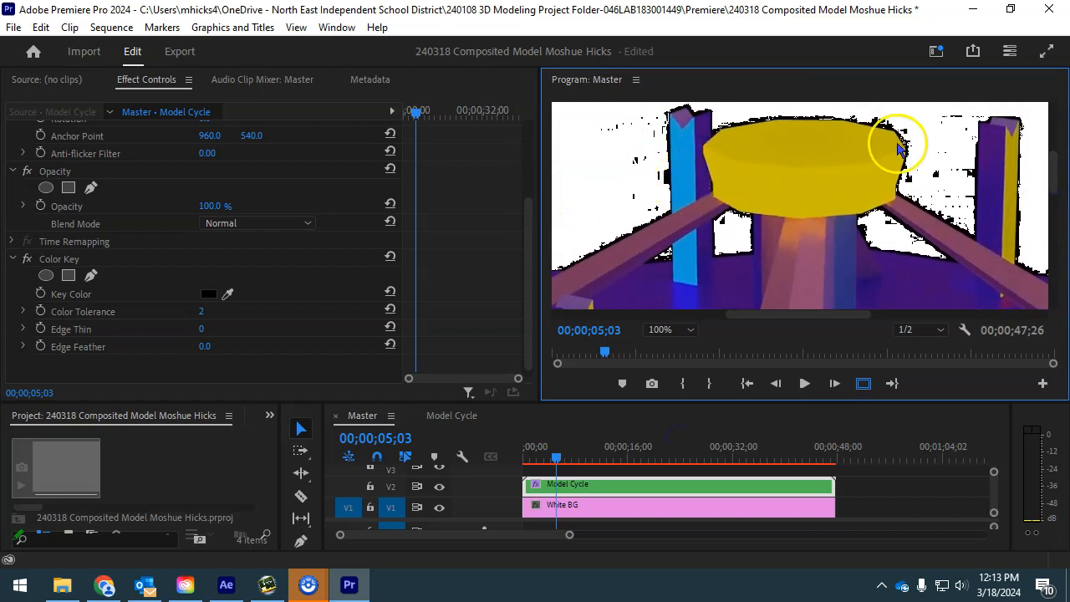
click(203, 331)
text(2)
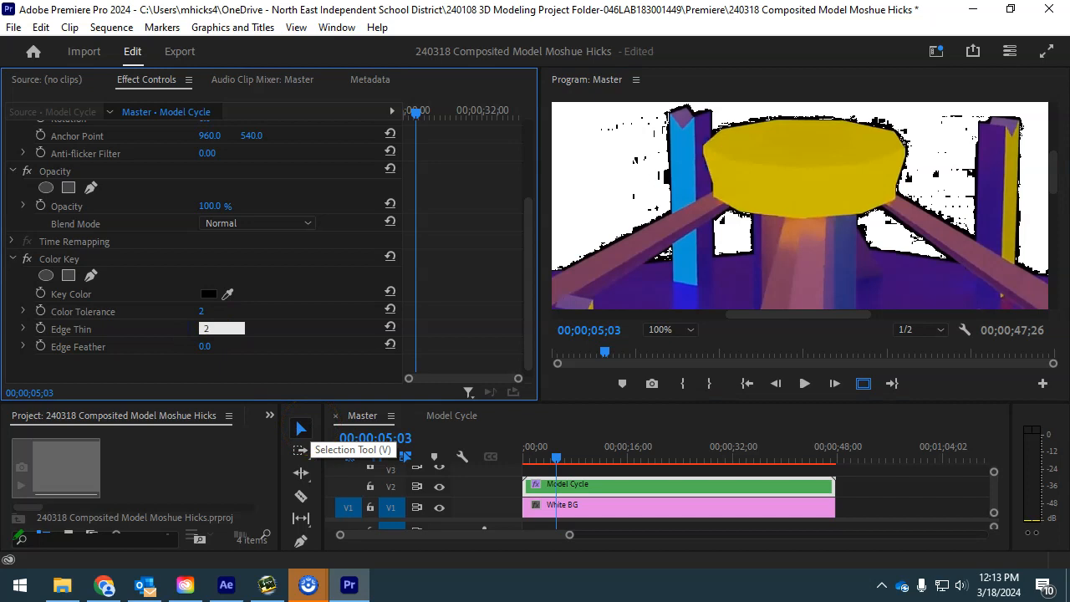
key(Return)
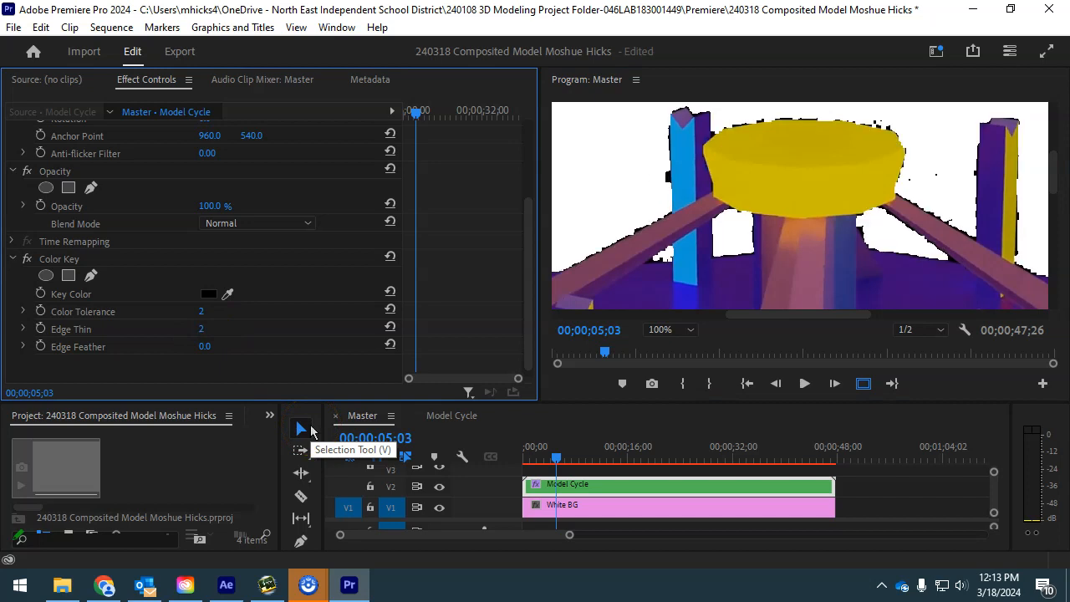
- Set the Color Key's Color Tolerance and Edge Thin to 3 and its Edge Feather to 0.1
click(202, 328)
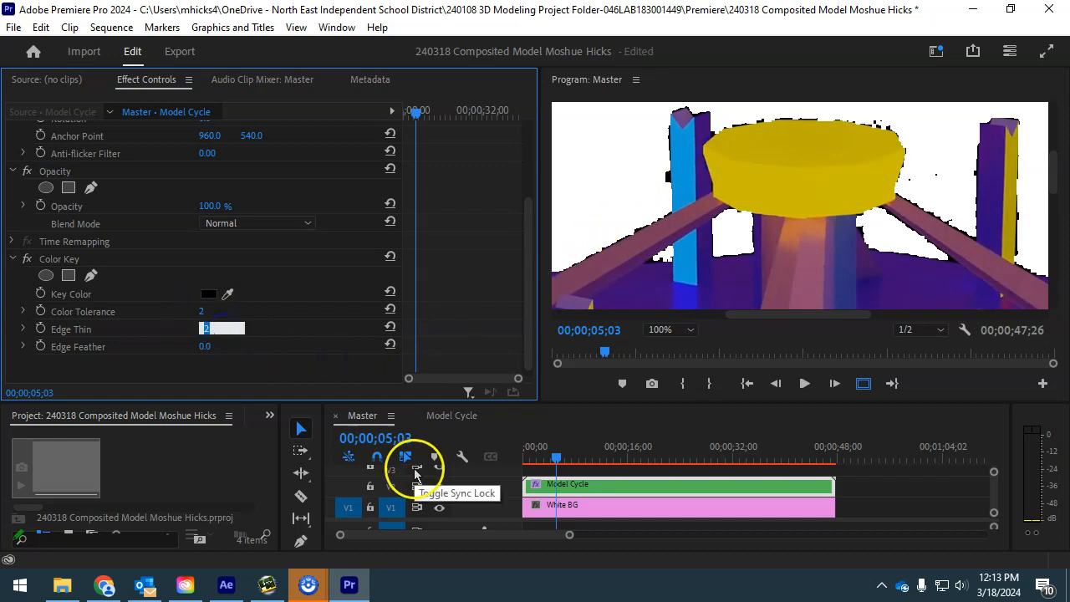
text(3)
key(Return)
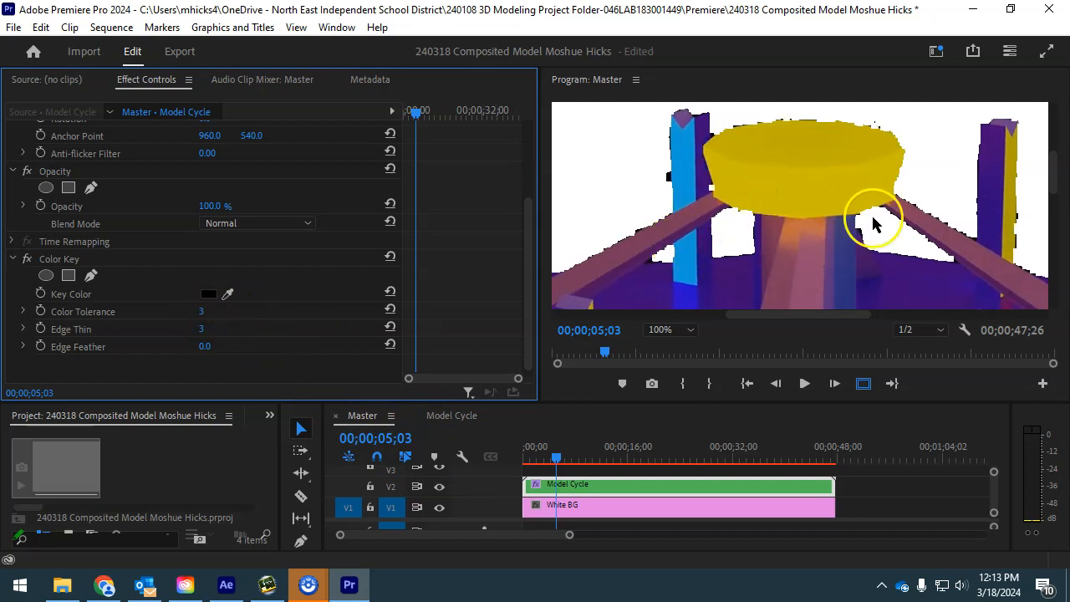
click(203, 346)
mouse_move(207, 346)
mouse_down()
mouse_move(232, 345)
mouse_move(207, 346)
mouse_up()
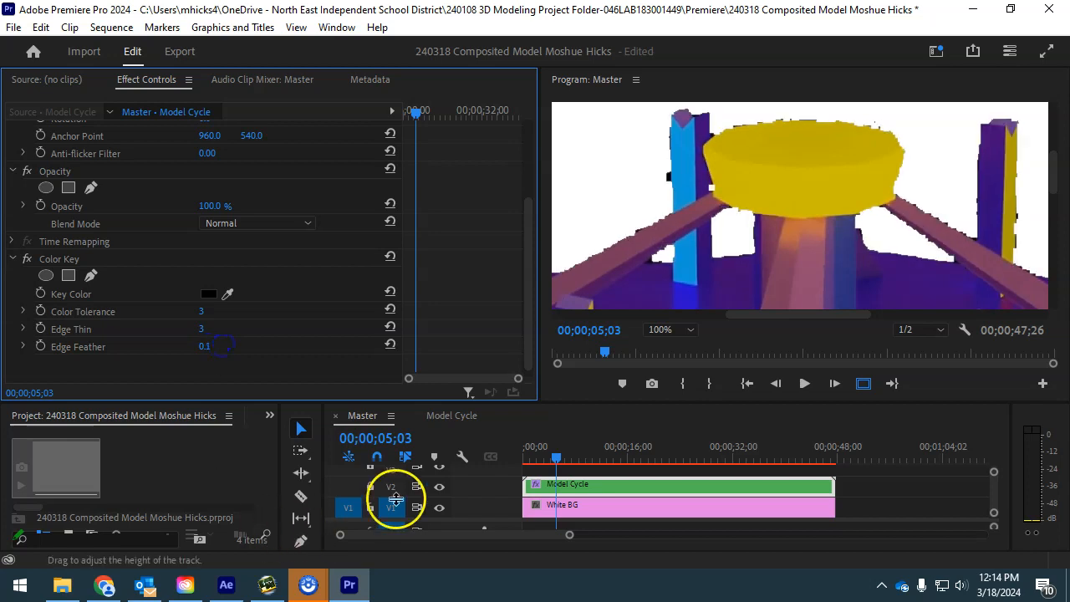
- Set the Color Key's Edge Thin to 4 and return its Edge Feather to 0.0
click(203, 328)
text(4)
key(Return)
click(209, 346)
drag(209, 346, 156, 361)
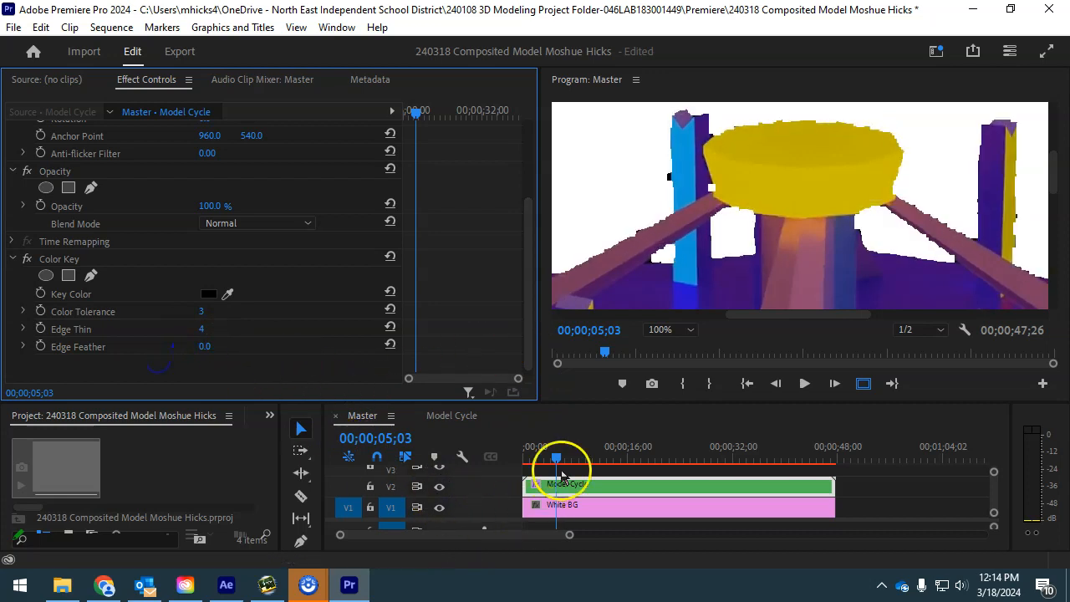
- Fit the whole frame in the program preview and set the Color Key's Color Tolerance to 4
click(661, 330)
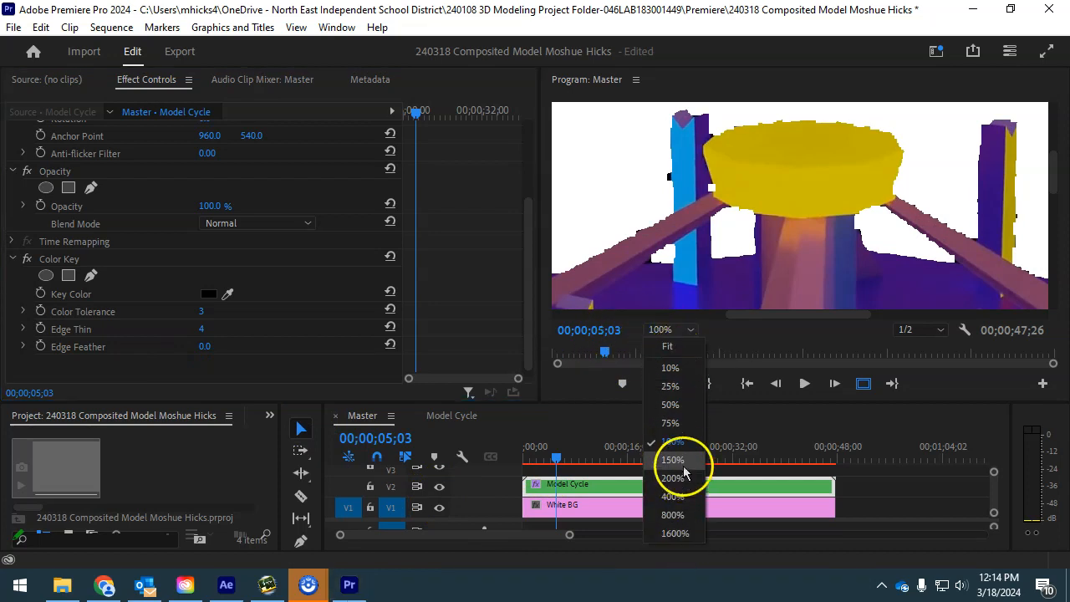
click(668, 348)
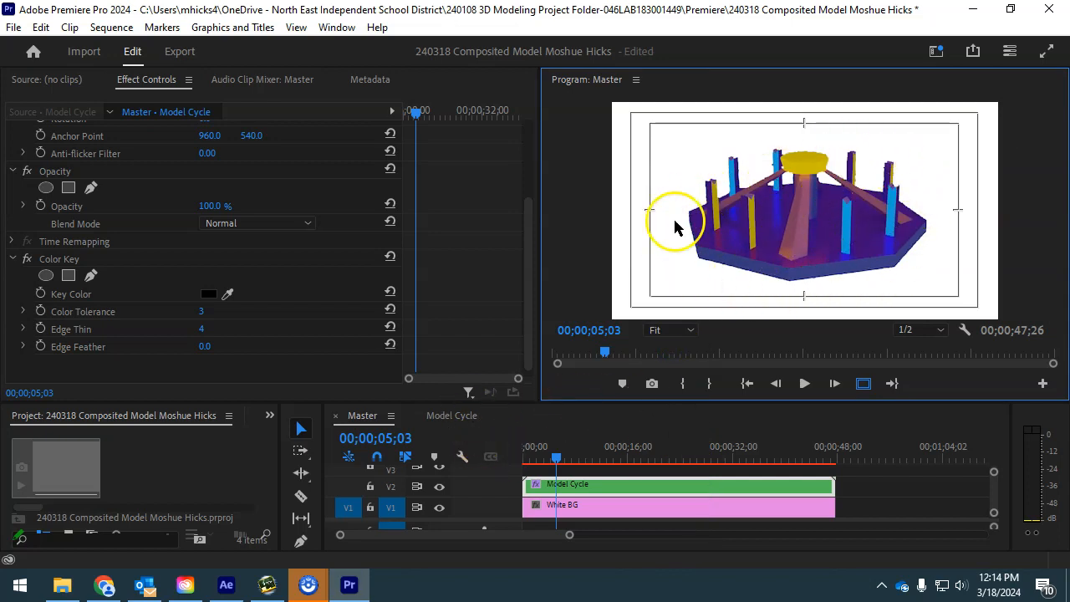
click(202, 311)
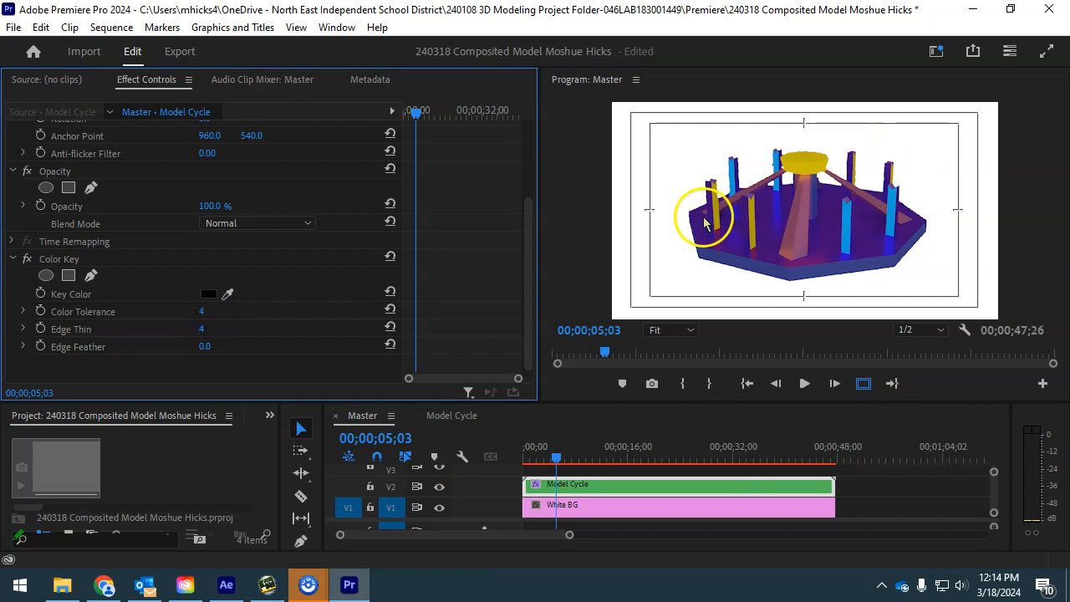
- Play the Master sequence from 00;00;05;03 to 00;00;25;10 to check the keyed model against the white background
key(space)
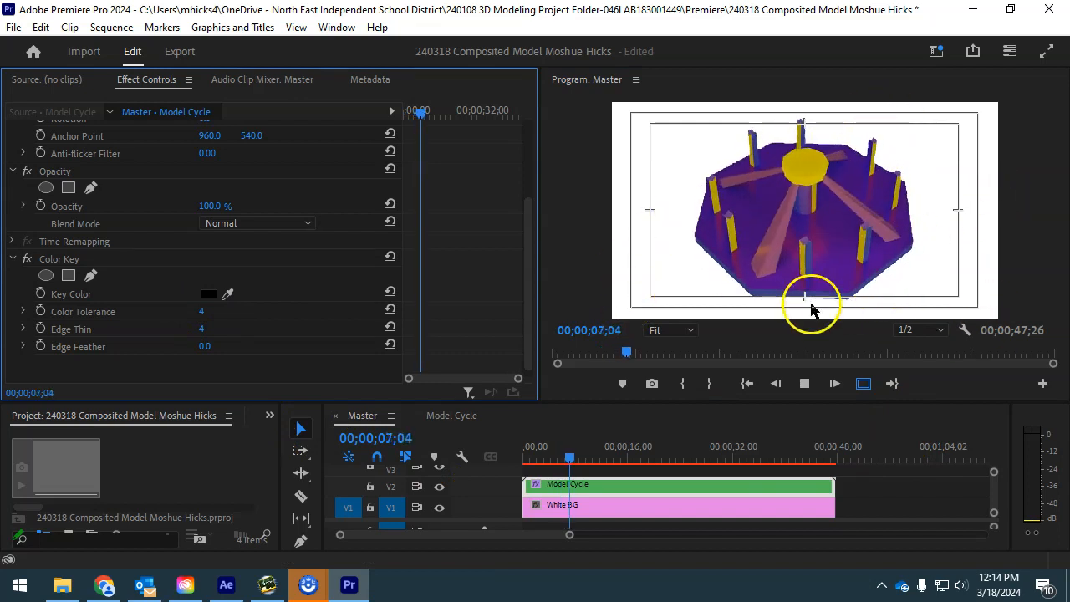
key(space)
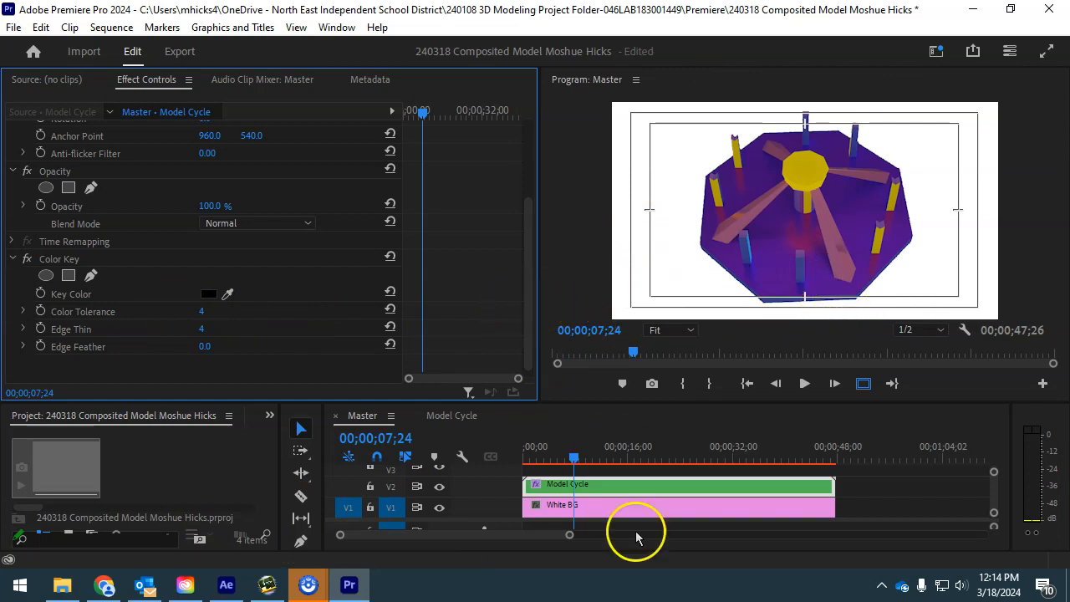
key(space)
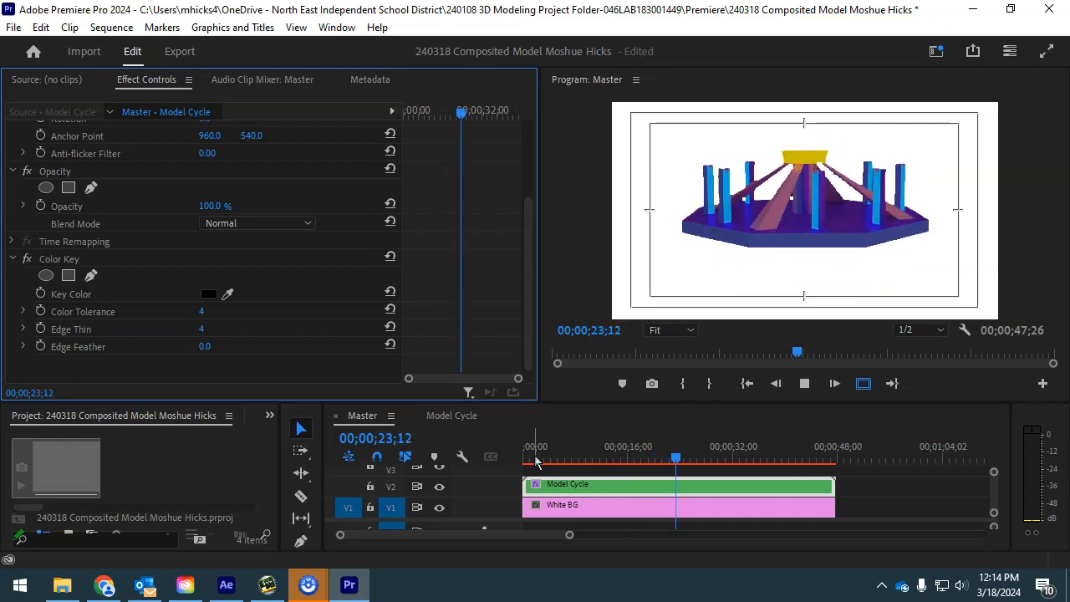
key(space)
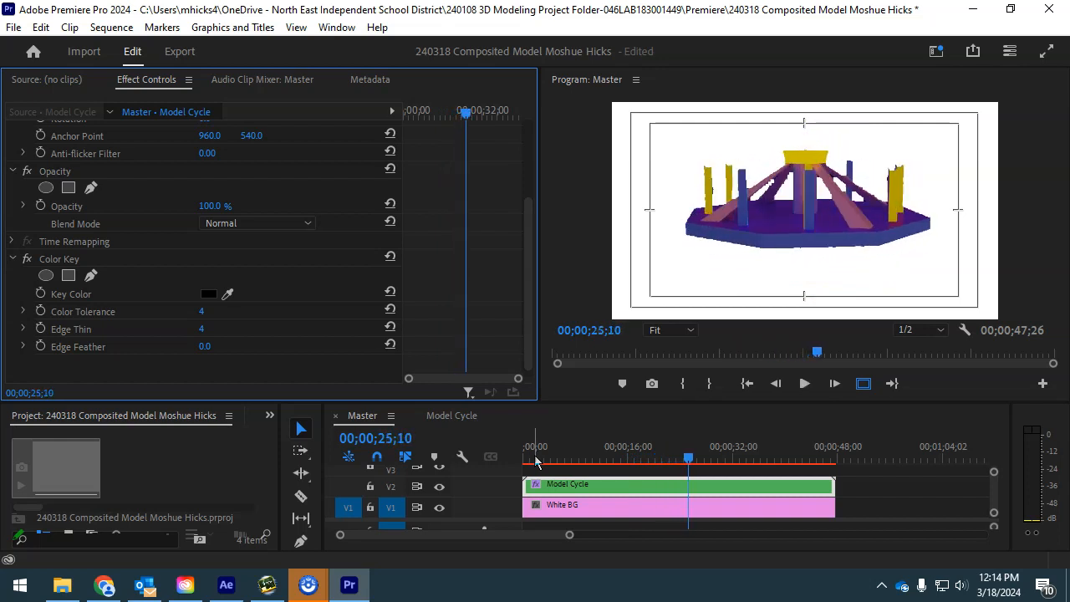